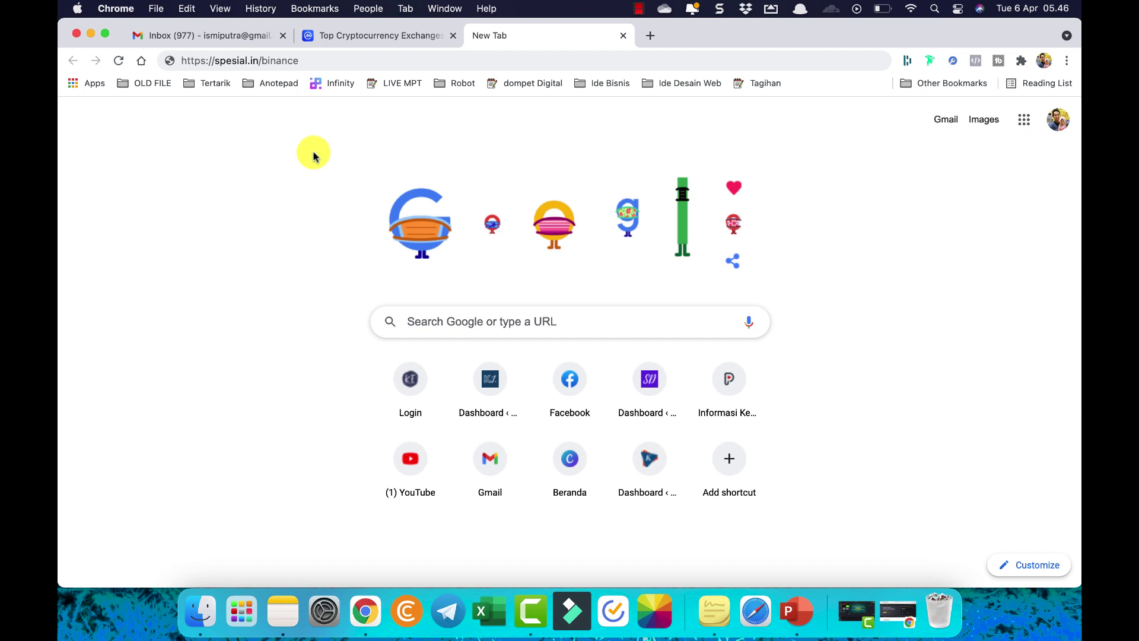
click(332, 58)
click(360, 58)
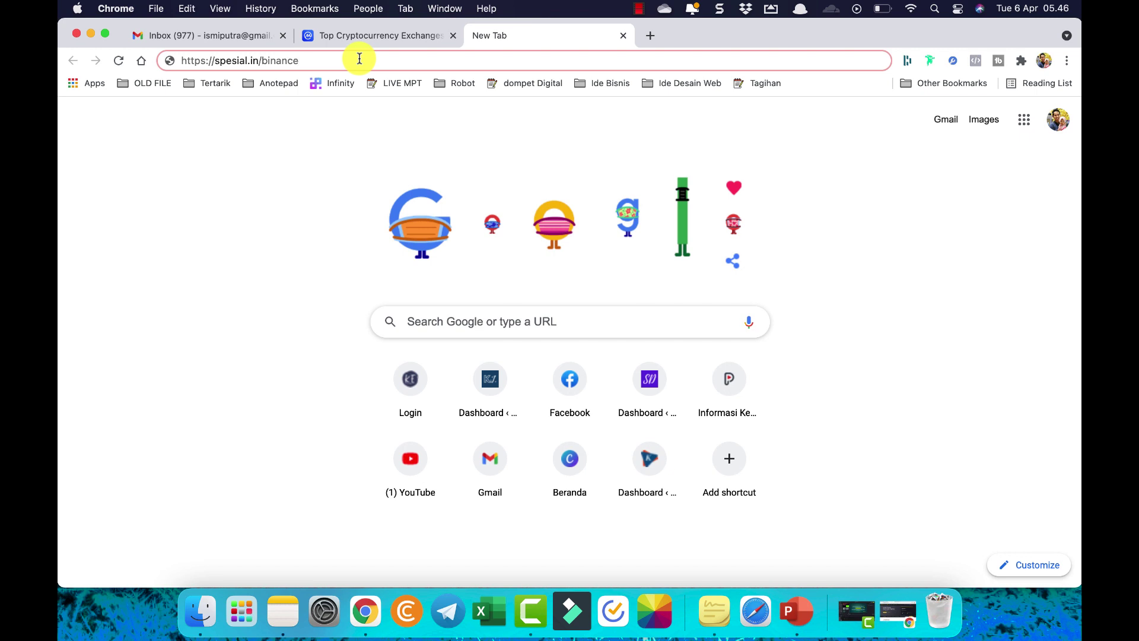
drag(300, 60, 215, 60)
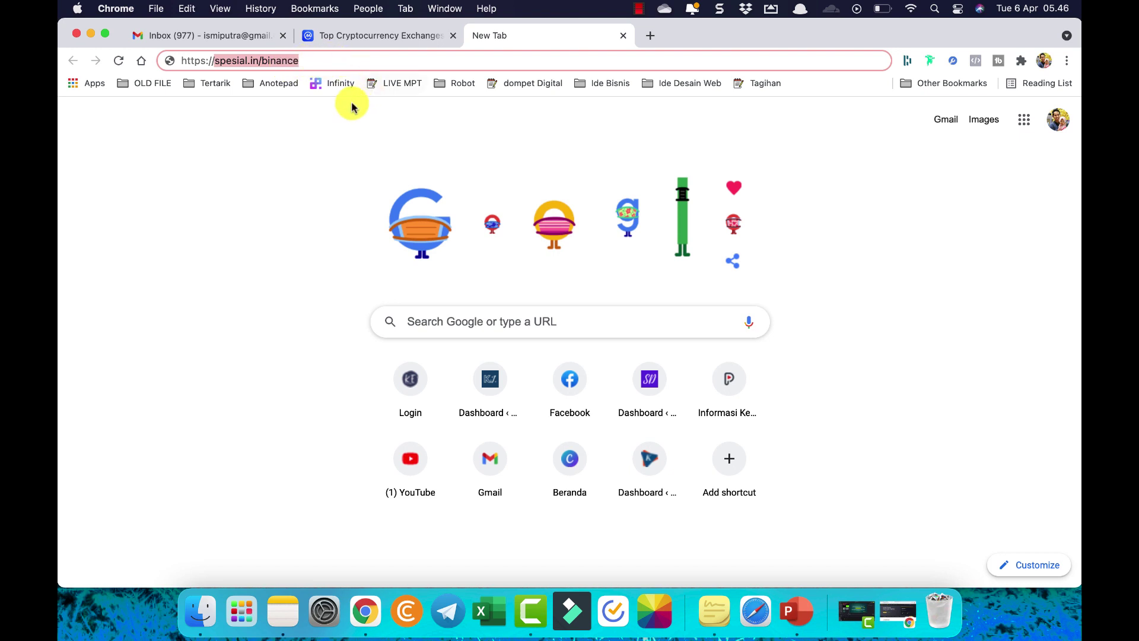
click(798, 611)
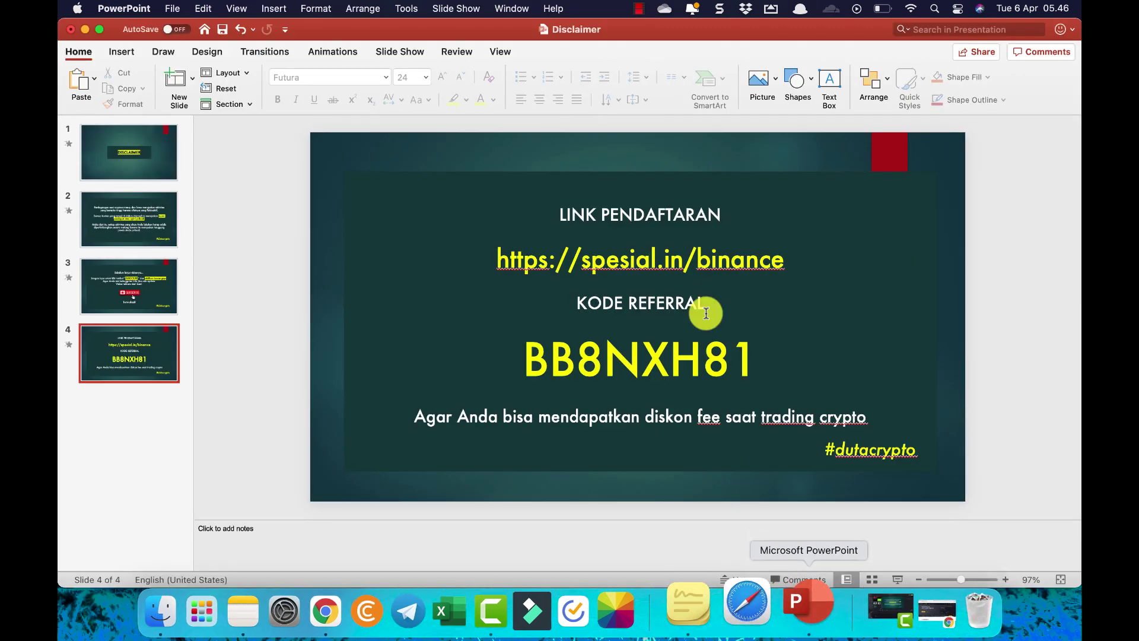
click(795, 260)
drag(795, 260, 581, 263)
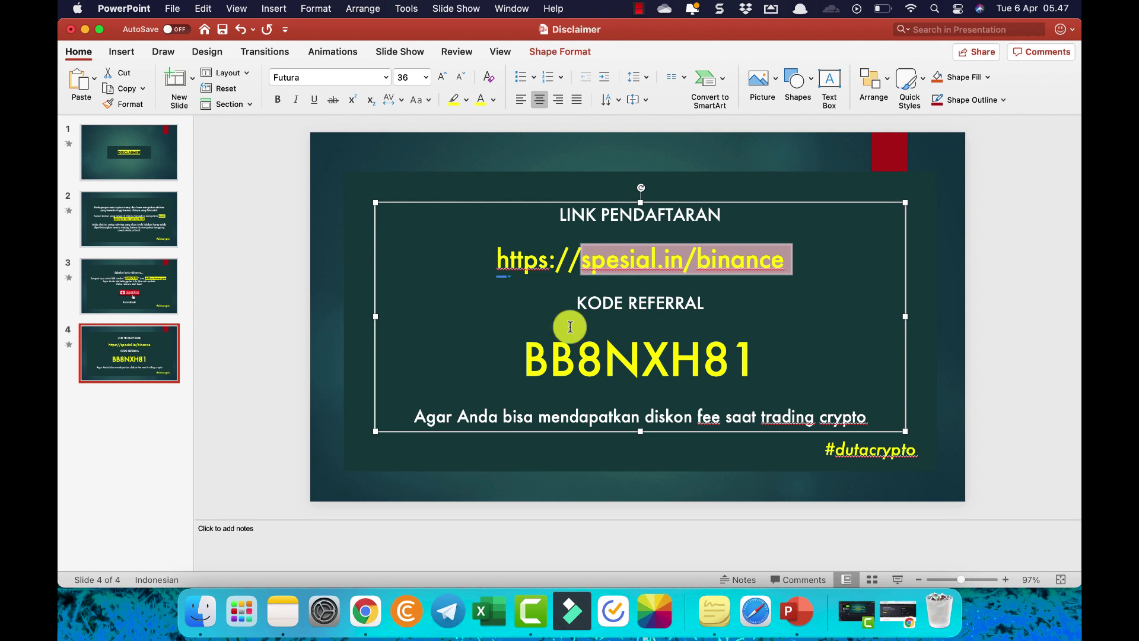
click(363, 610)
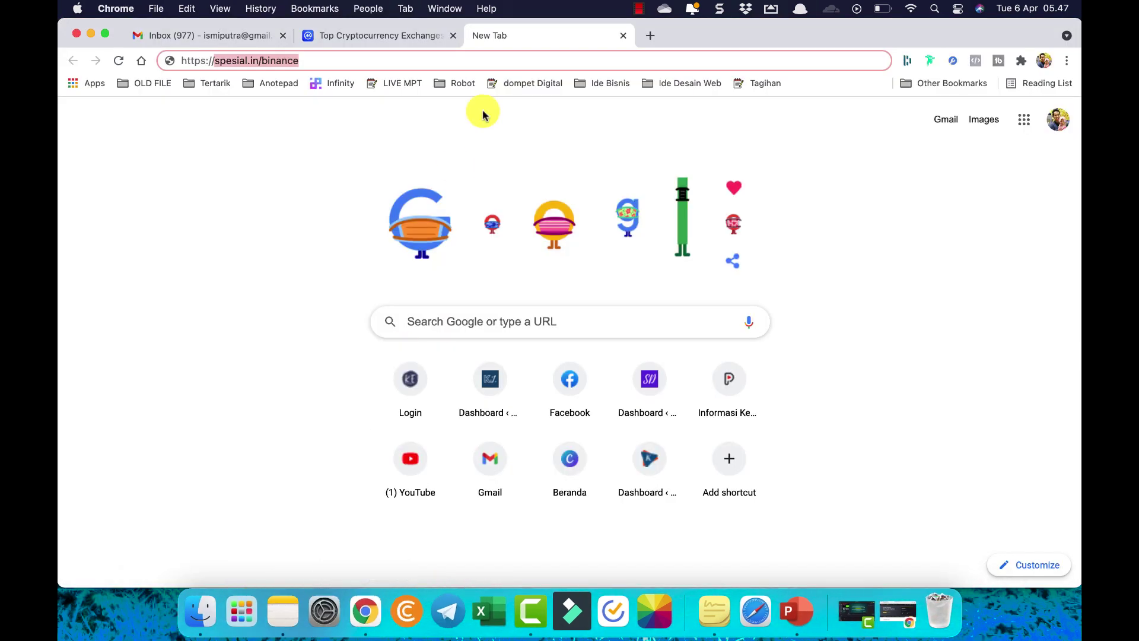
key(Return)
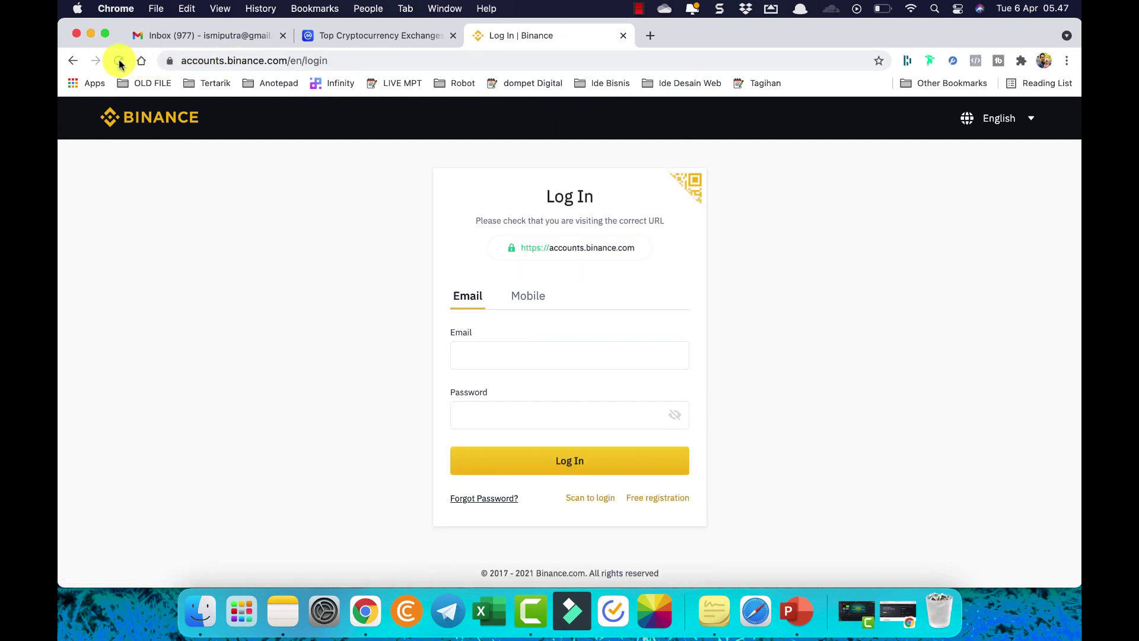
click(74, 60)
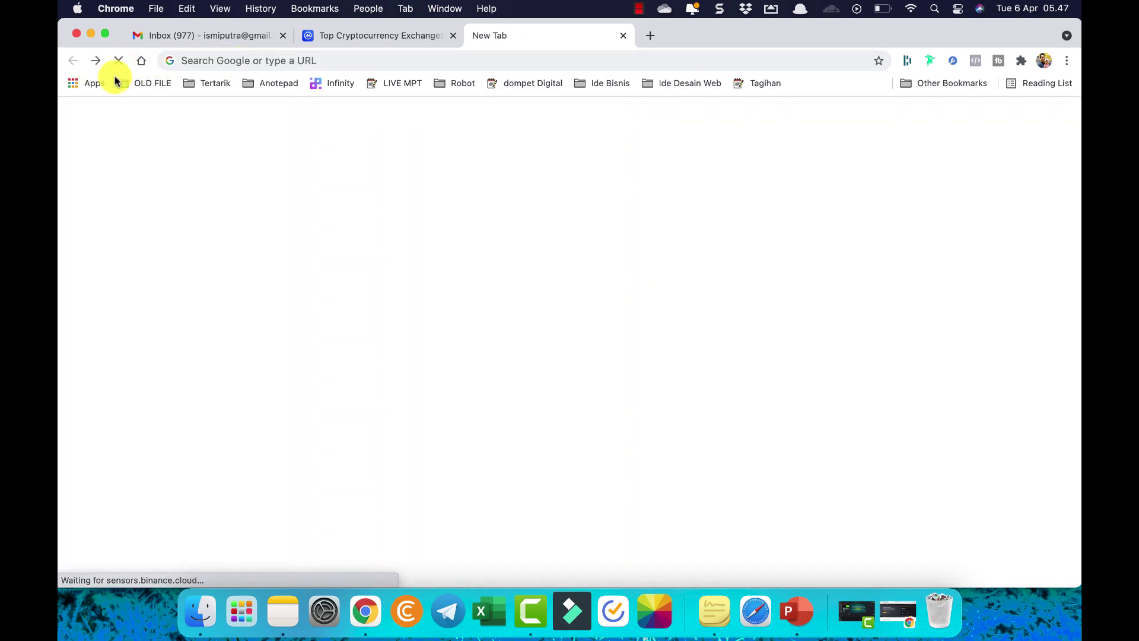
click(417, 61)
key(Return)
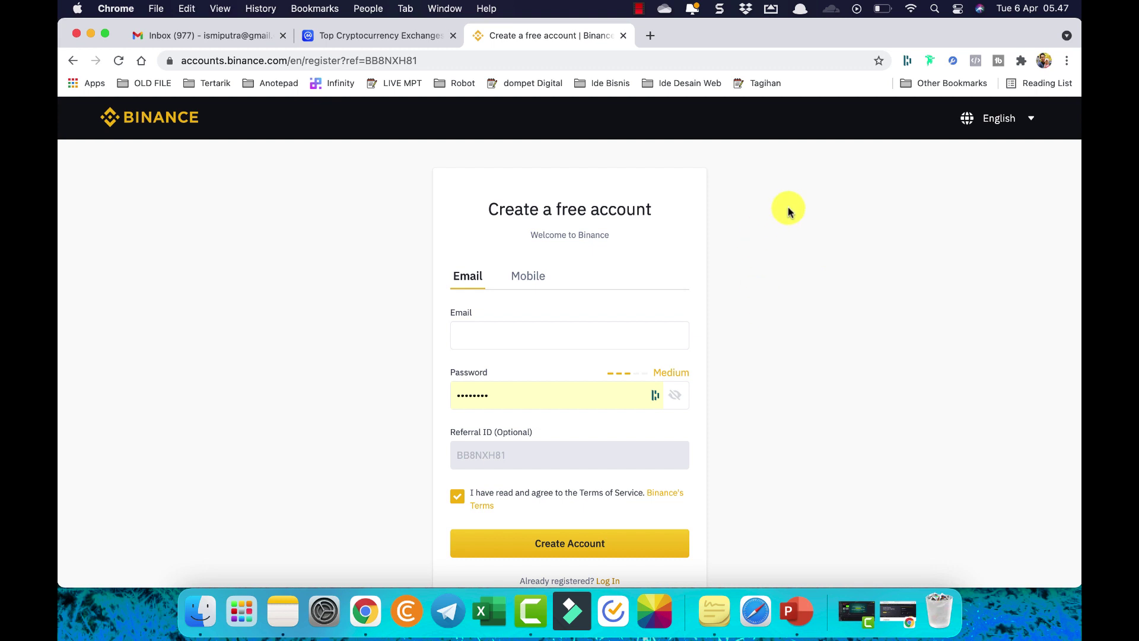
scroll(789, 211, down, 2)
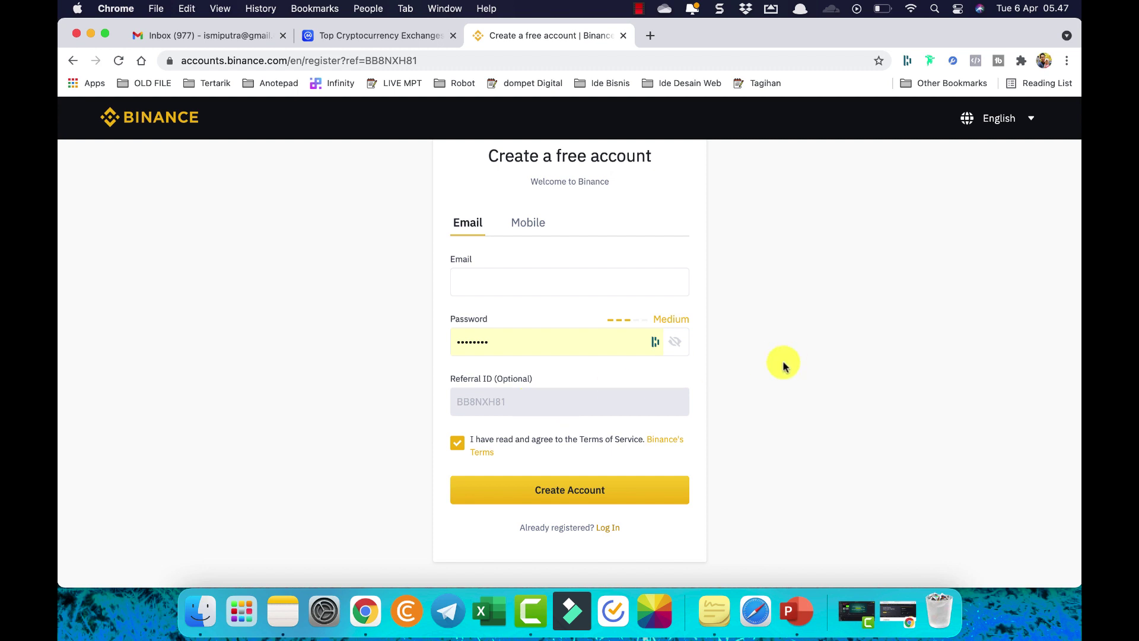
drag(452, 378, 491, 378)
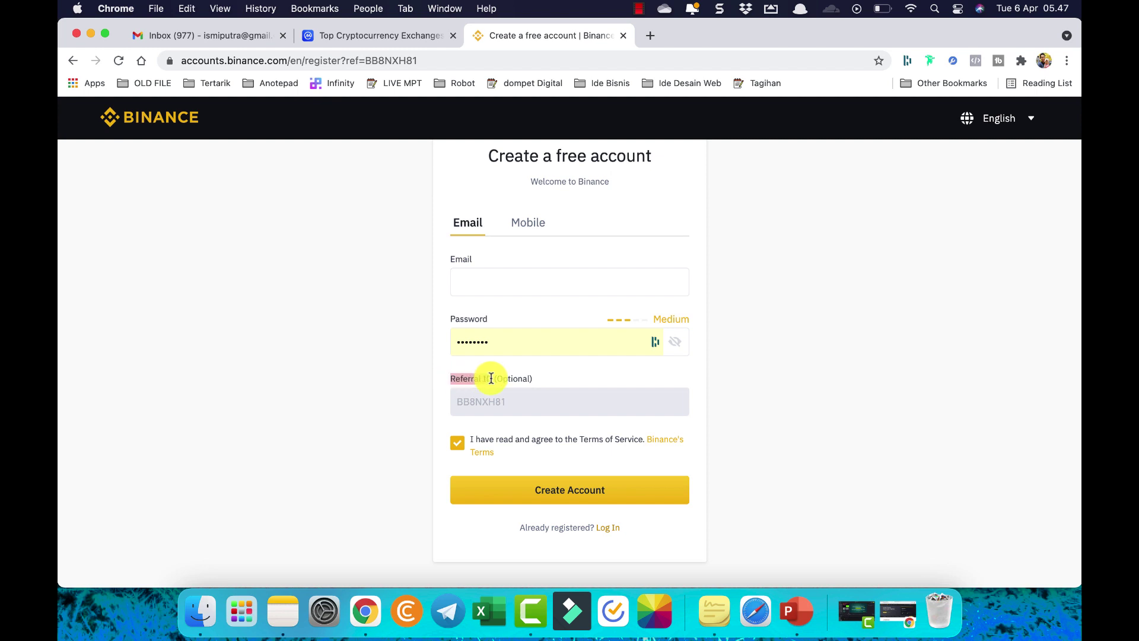
click(797, 612)
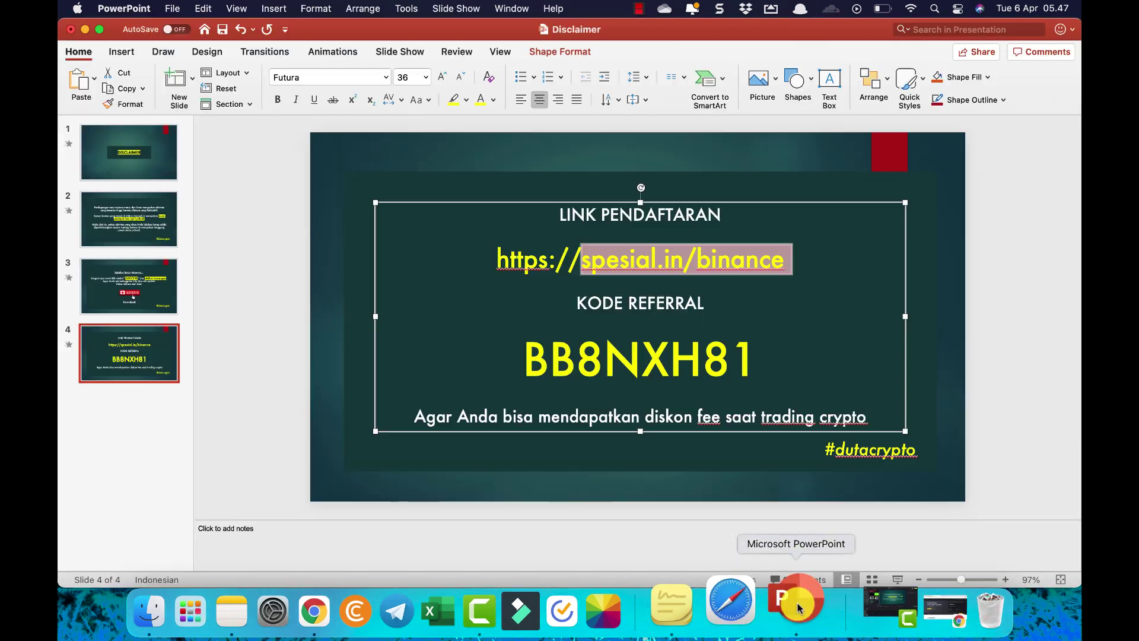
click(701, 363)
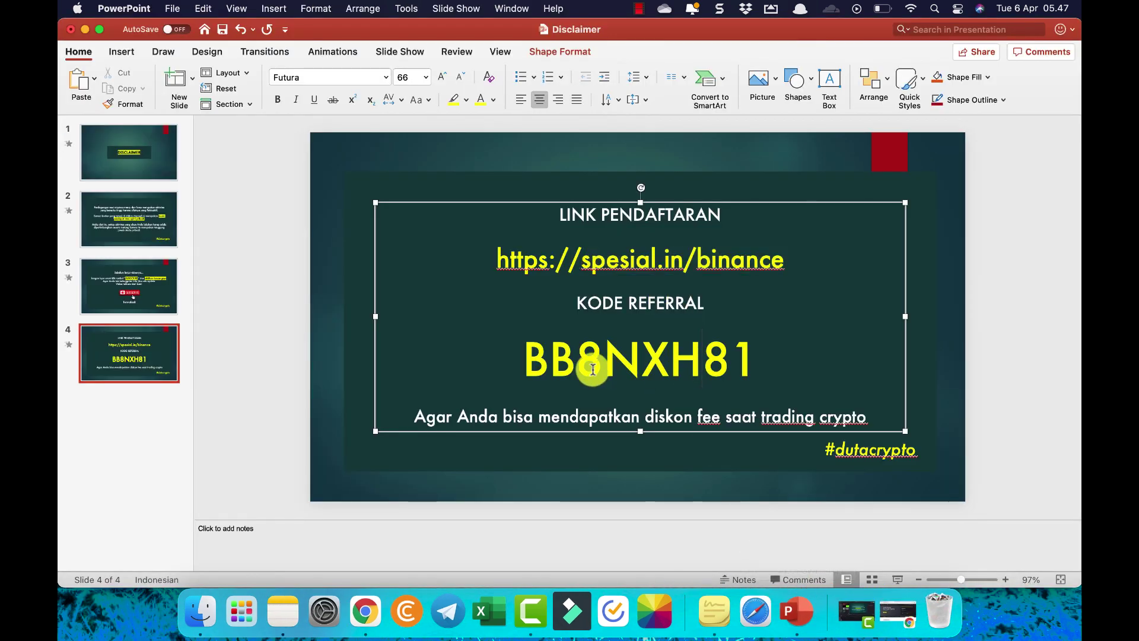
click(755, 364)
drag(755, 364, 534, 363)
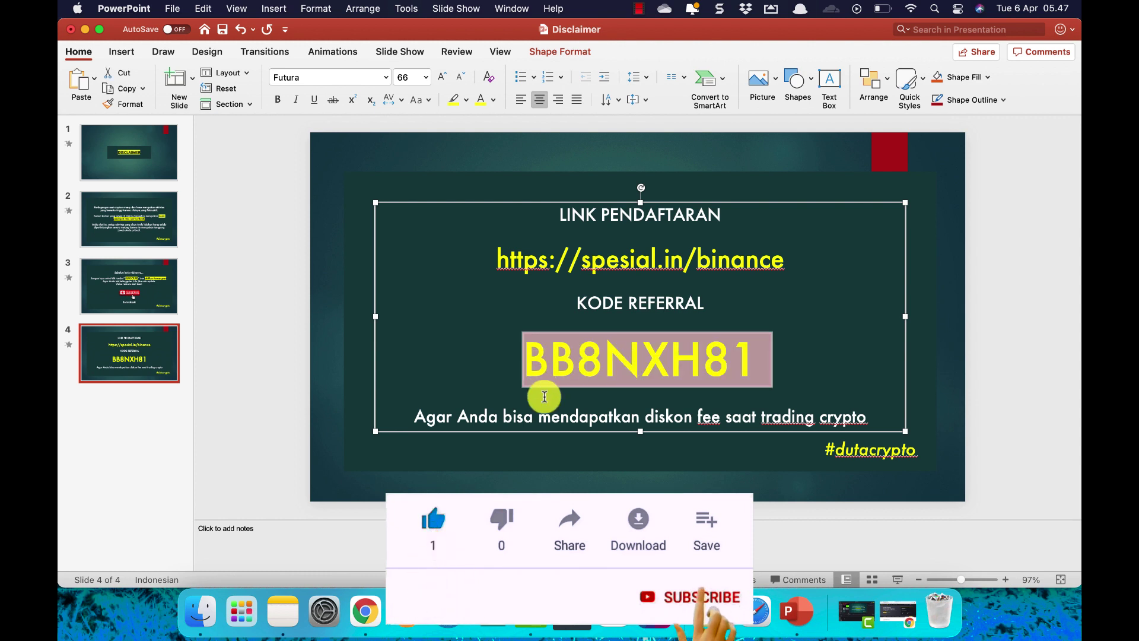
click(544, 415)
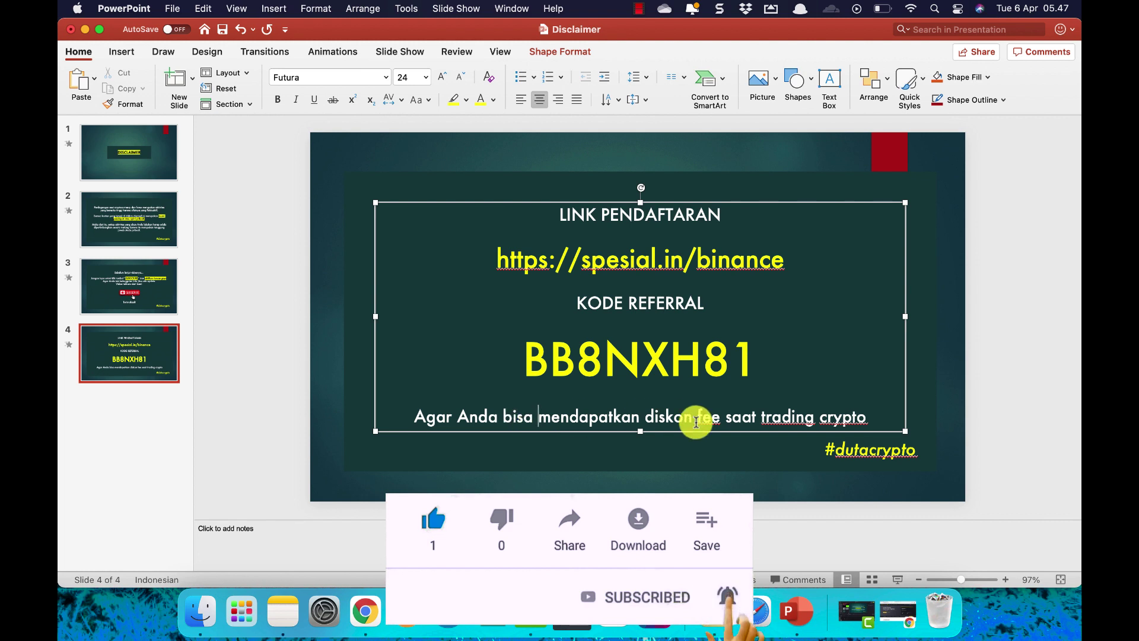
click(930, 366)
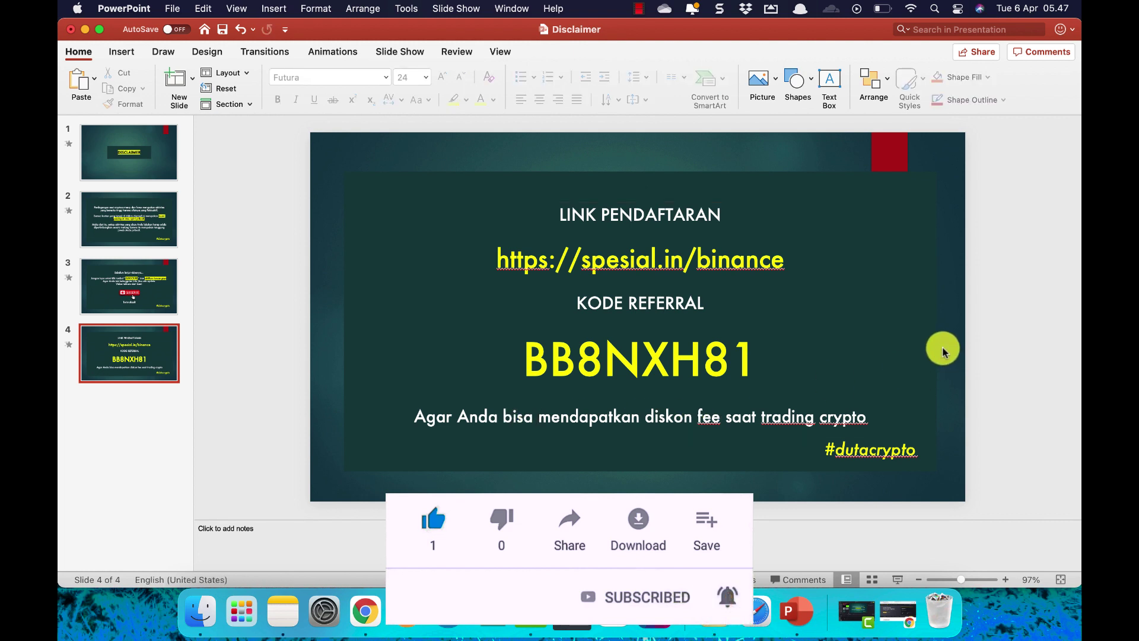
click(746, 358)
double_click(552, 358)
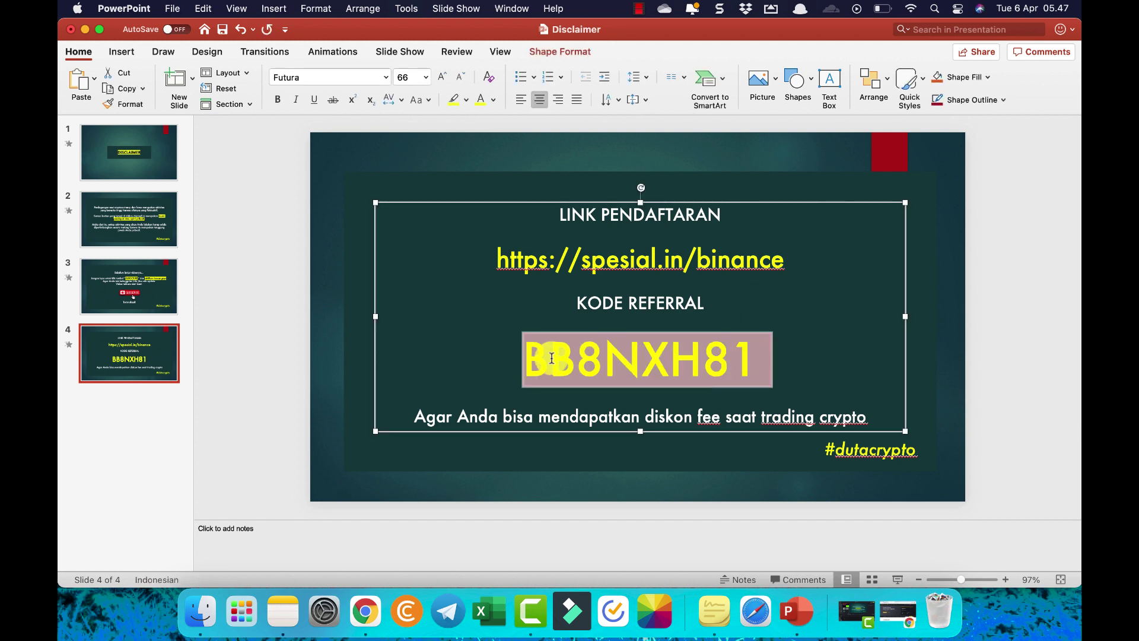
right_click(641, 398)
click(627, 410)
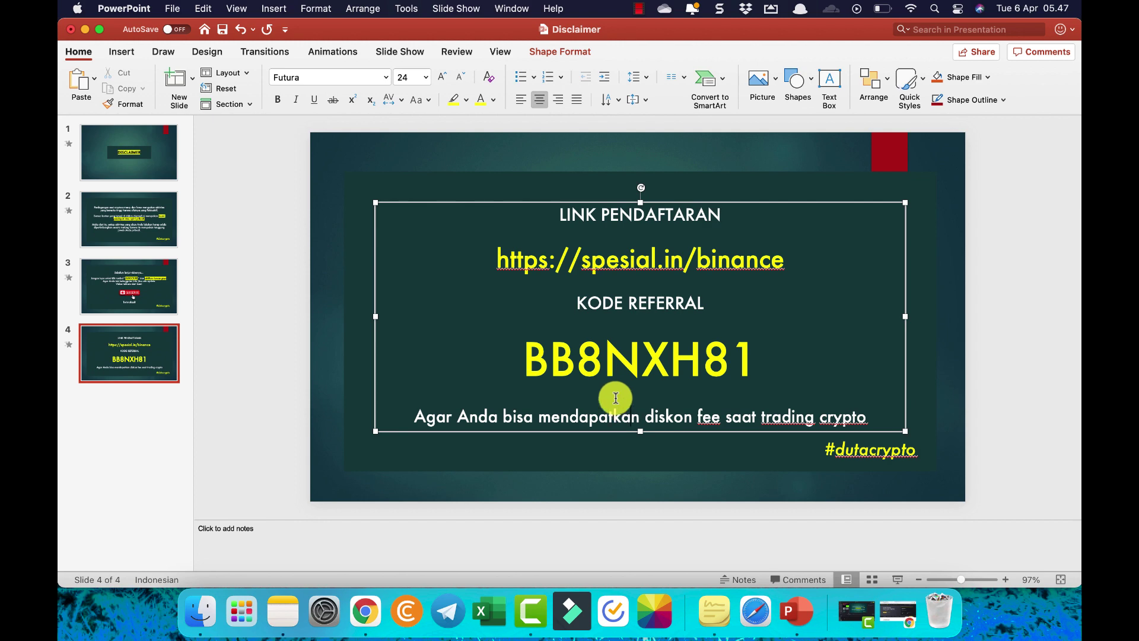
- Return to Binance's Create a free account form in Chrome
click(366, 608)
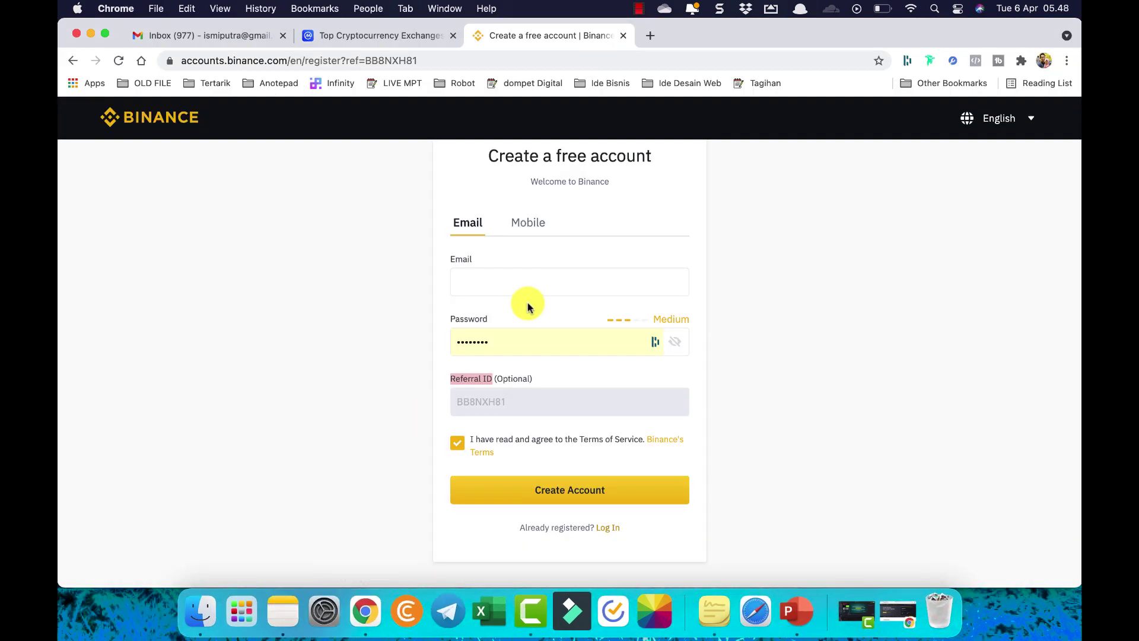
scroll(743, 287, up, 2)
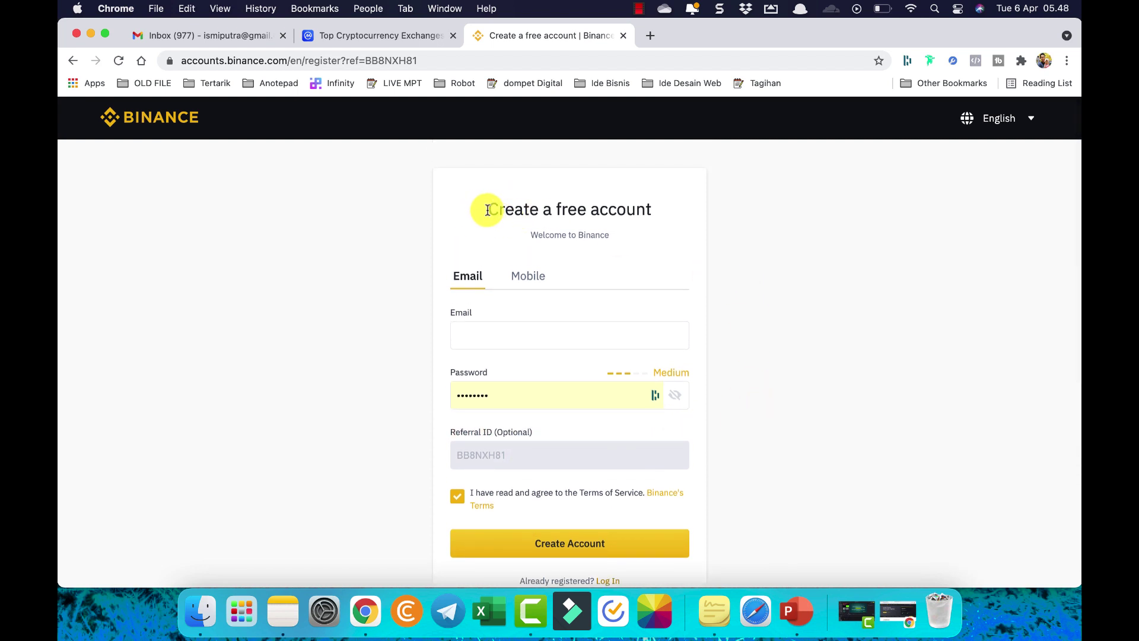
drag(486, 214, 746, 226)
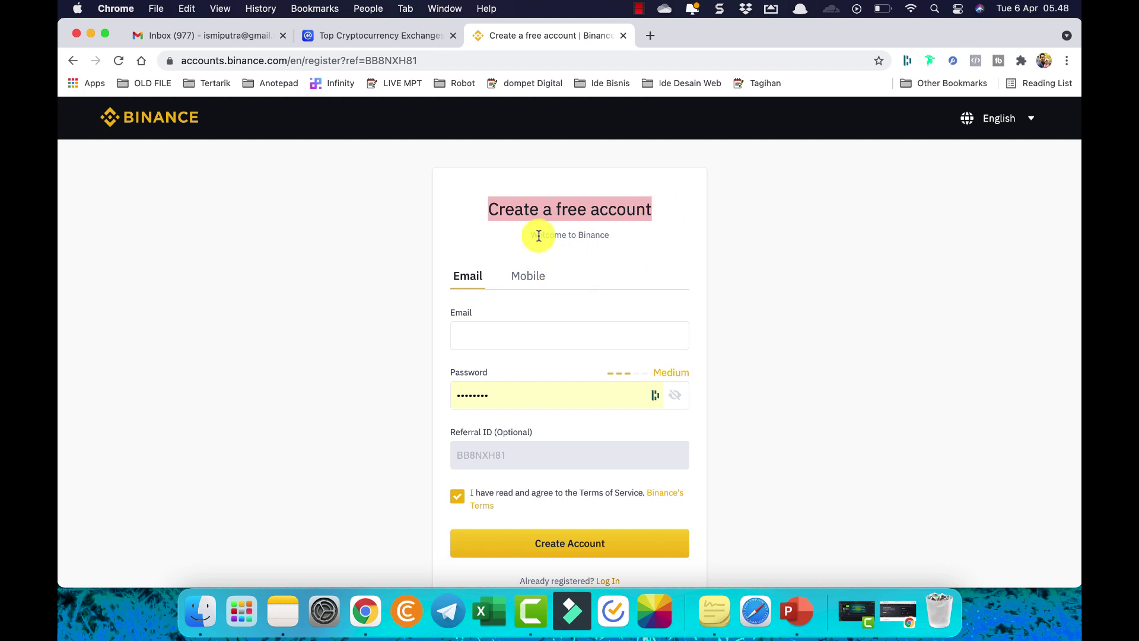
- Try mobile sign-up with Indonesia (+62) as country code, then switch back to Email
click(532, 282)
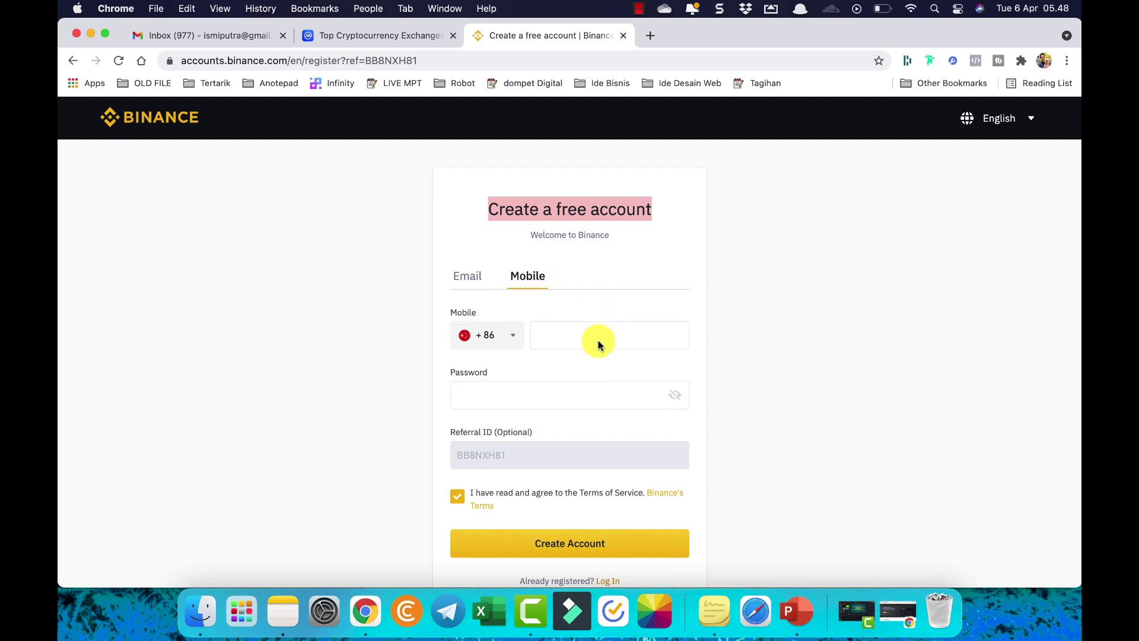
click(515, 336)
text(ind)
click(491, 417)
click(580, 334)
click(467, 276)
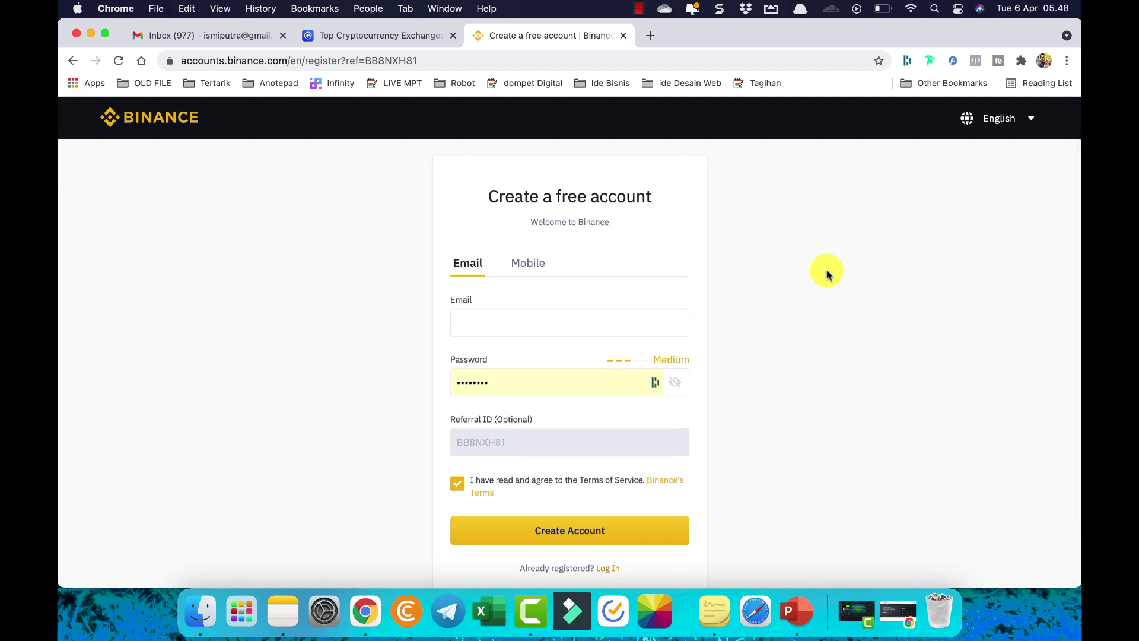
- Enter the user's Gmail address in the Email field and review the password requirements
click(553, 327)
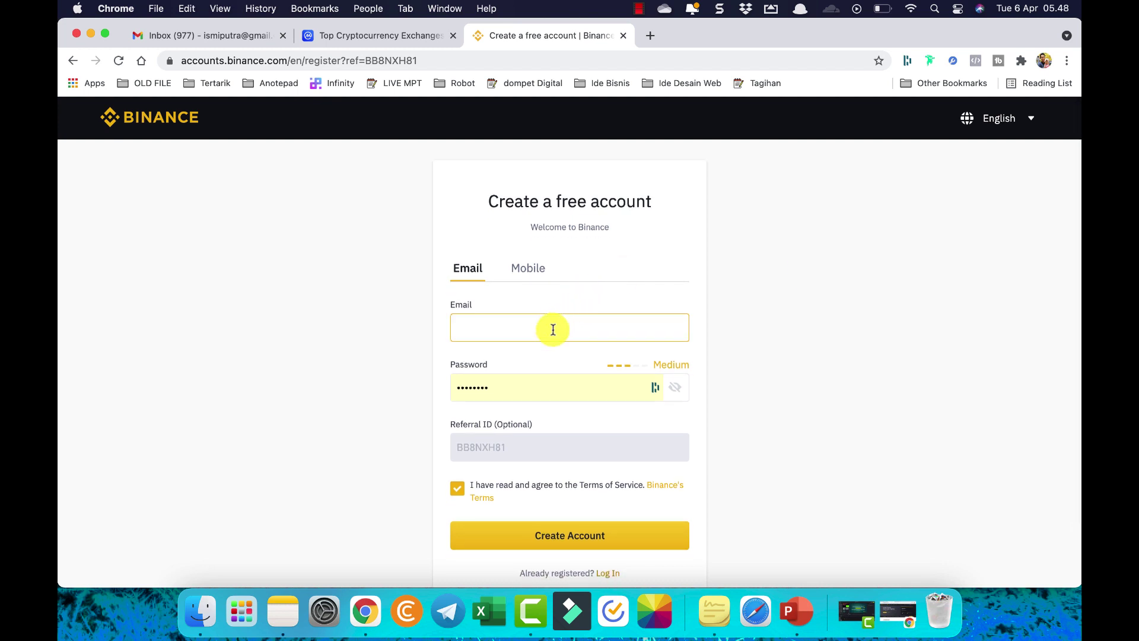
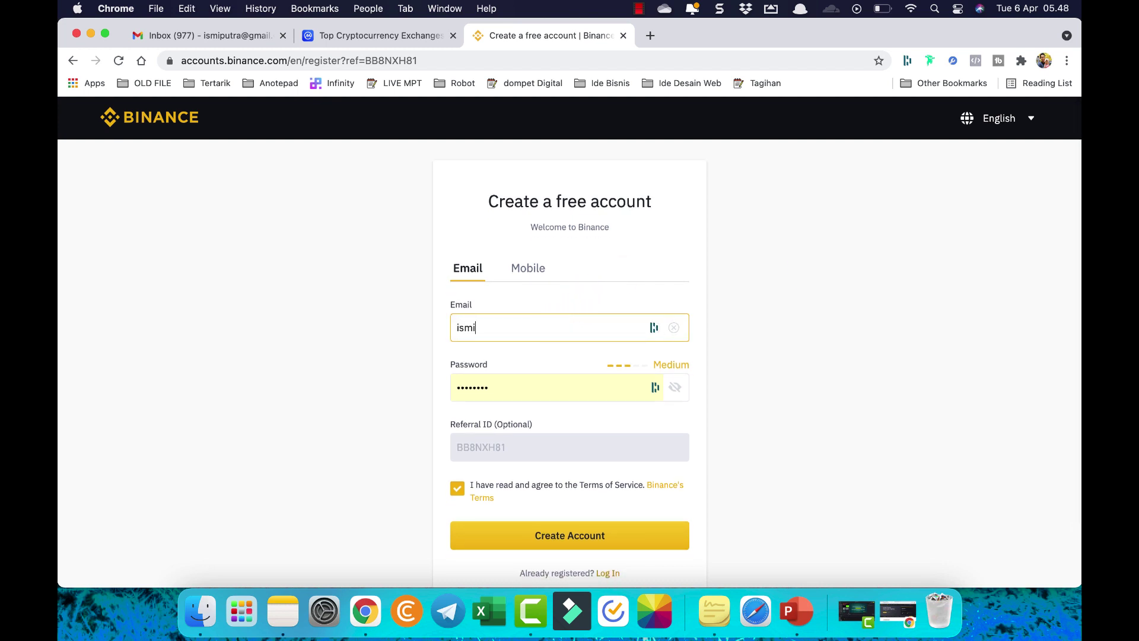
click(638, 9)
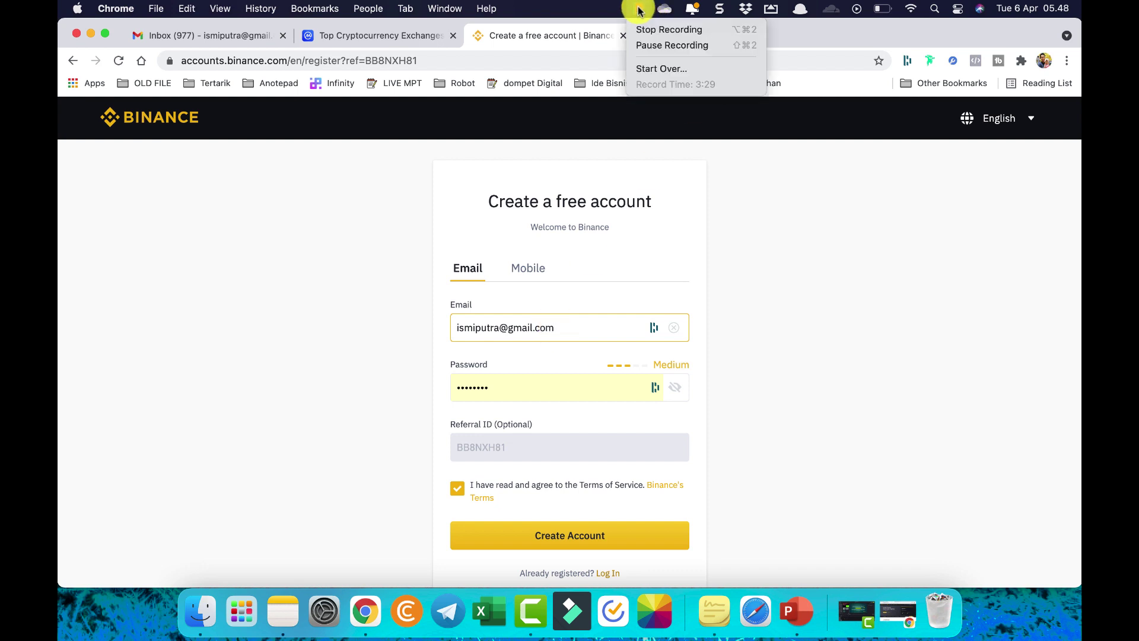
click(825, 211)
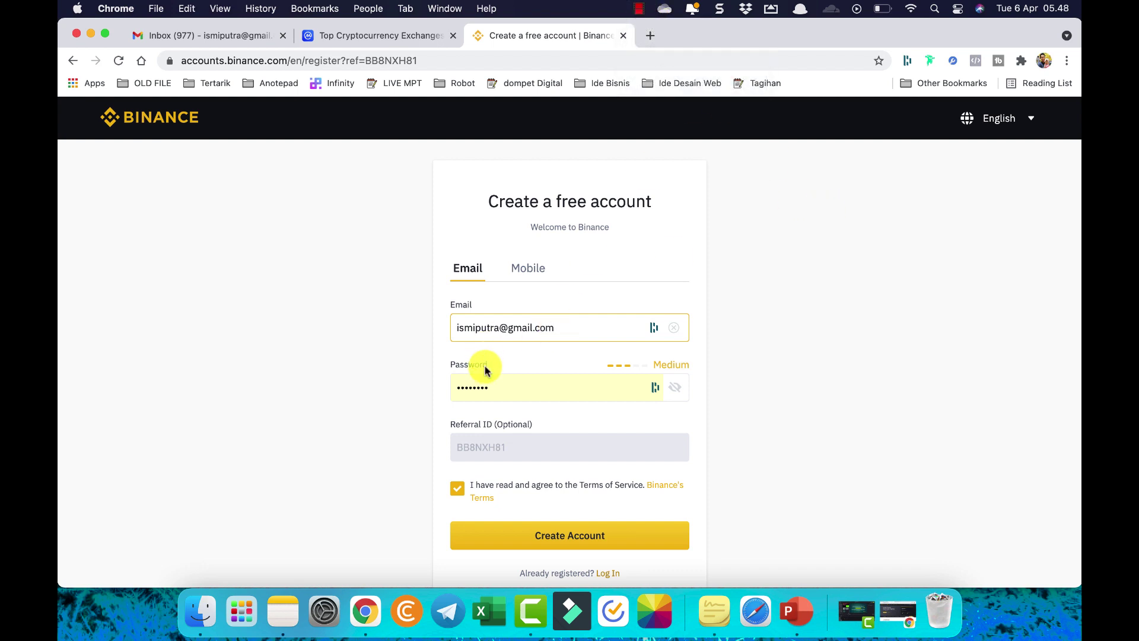
click(484, 385)
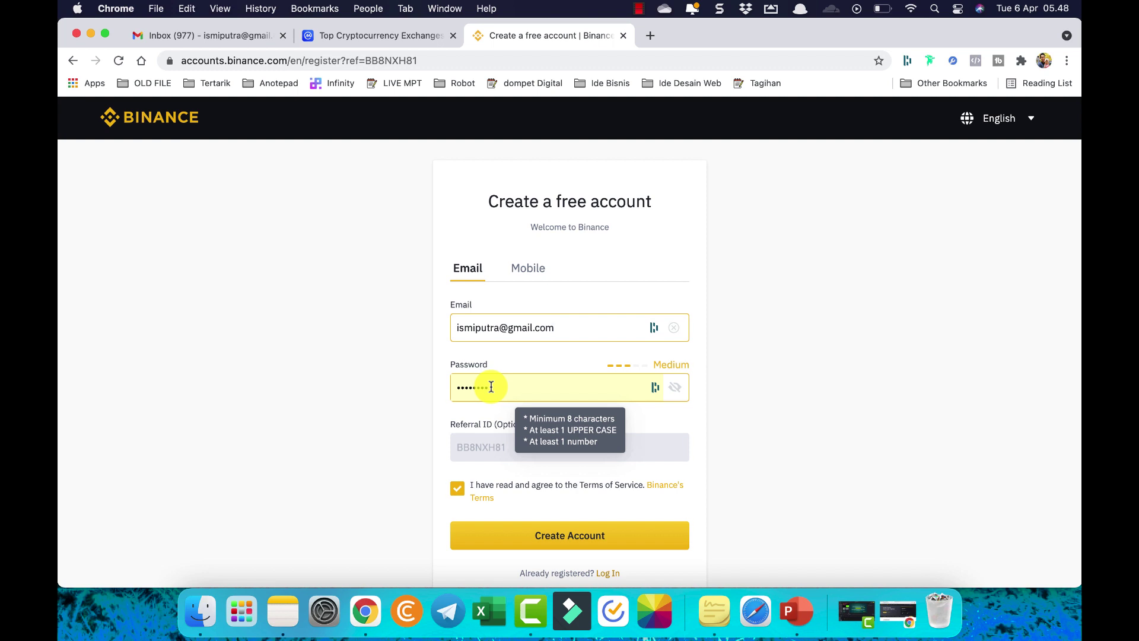
- Draft the intended password in a new tab's address bar
click(651, 35)
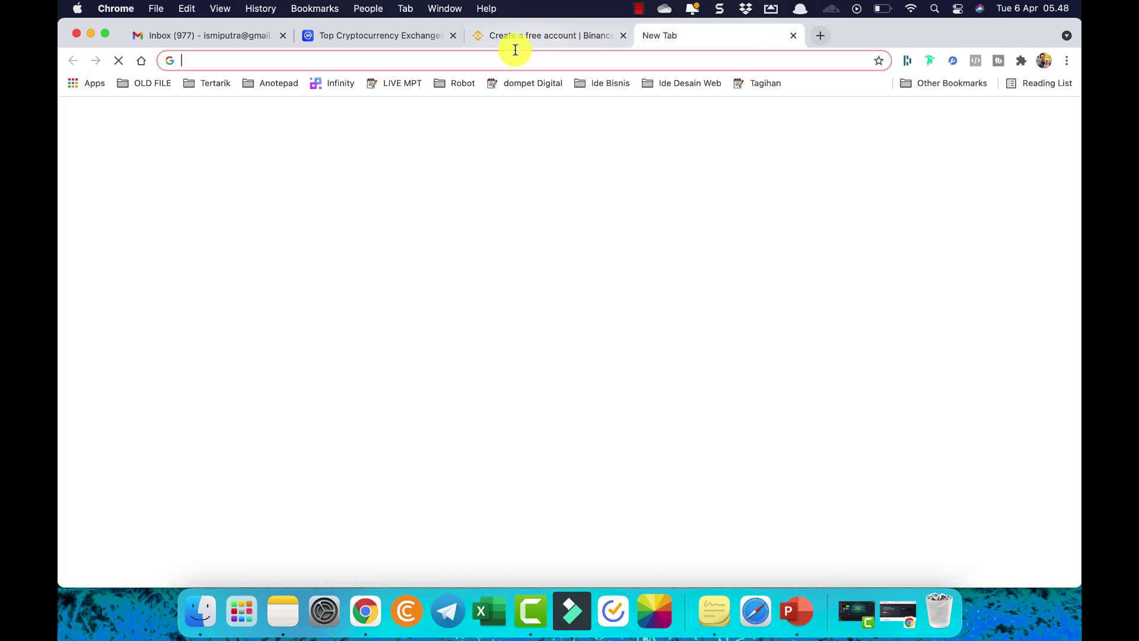
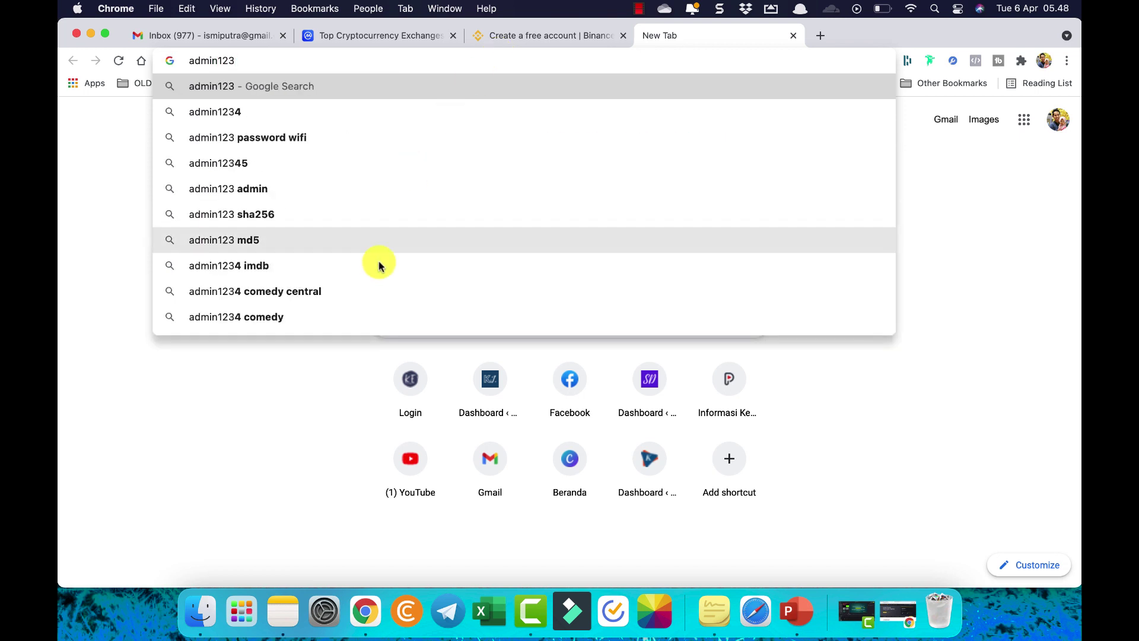
click(334, 385)
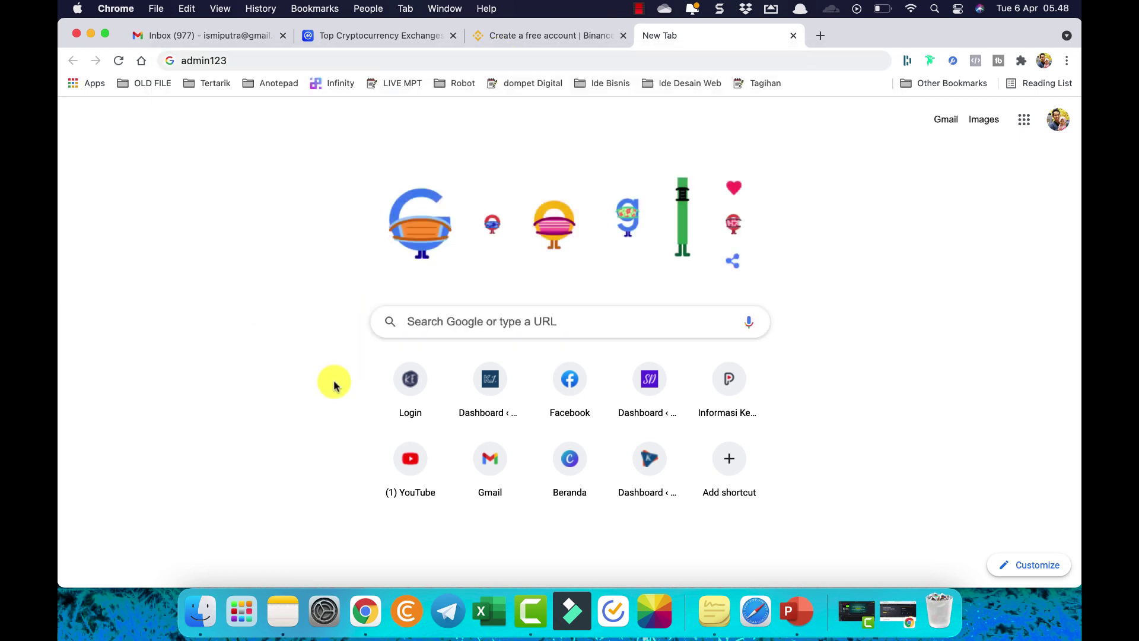
- Capitalise the drafted password's first letter and select its ending digits
click(226, 60)
drag(225, 60, 189, 64)
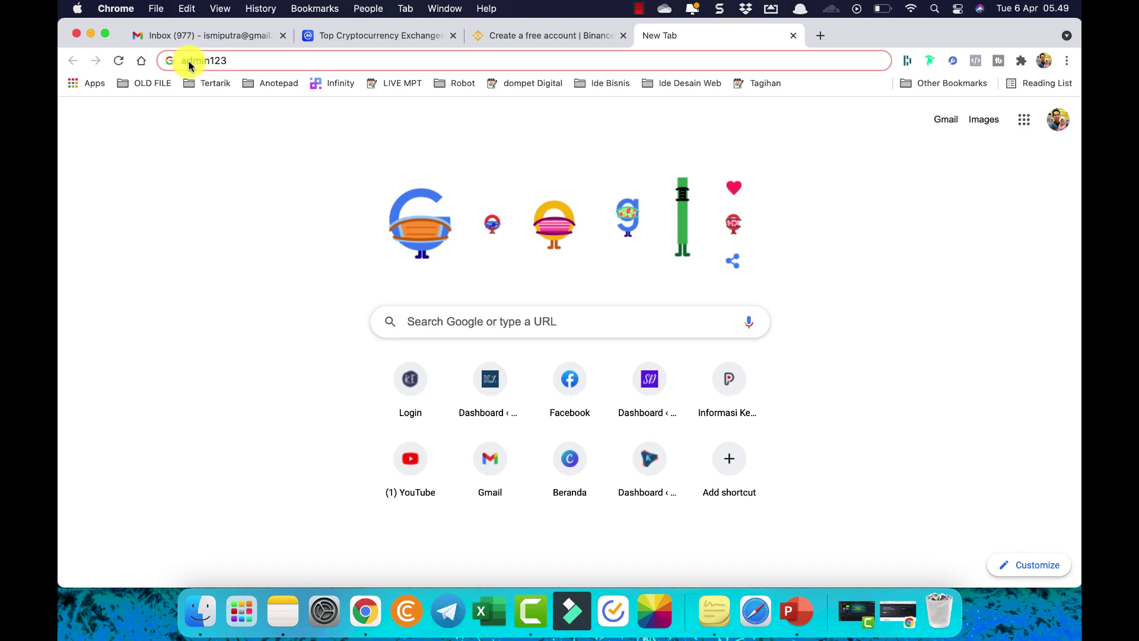
key(BackSpace)
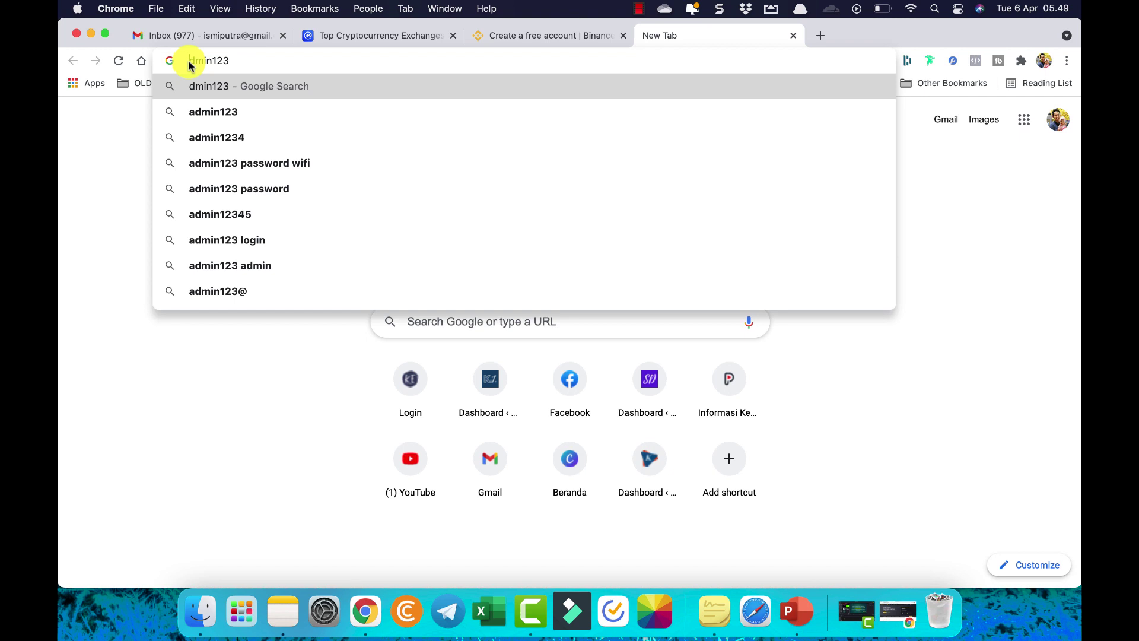
text(A)
click(205, 350)
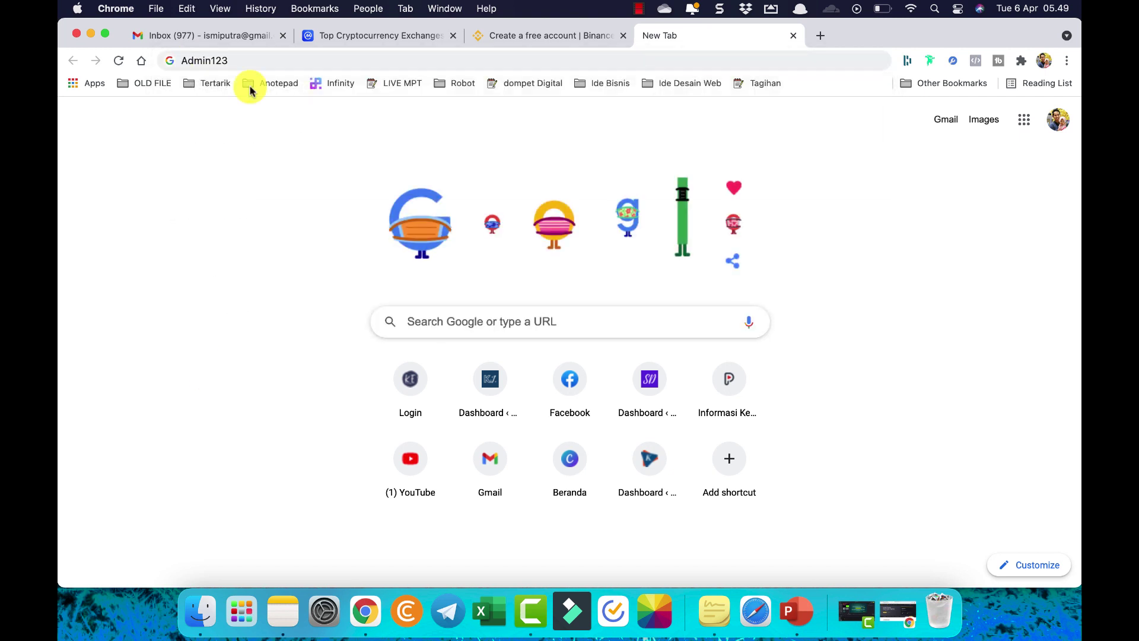
click(214, 61)
click(188, 62)
click(233, 62)
drag(247, 60, 213, 60)
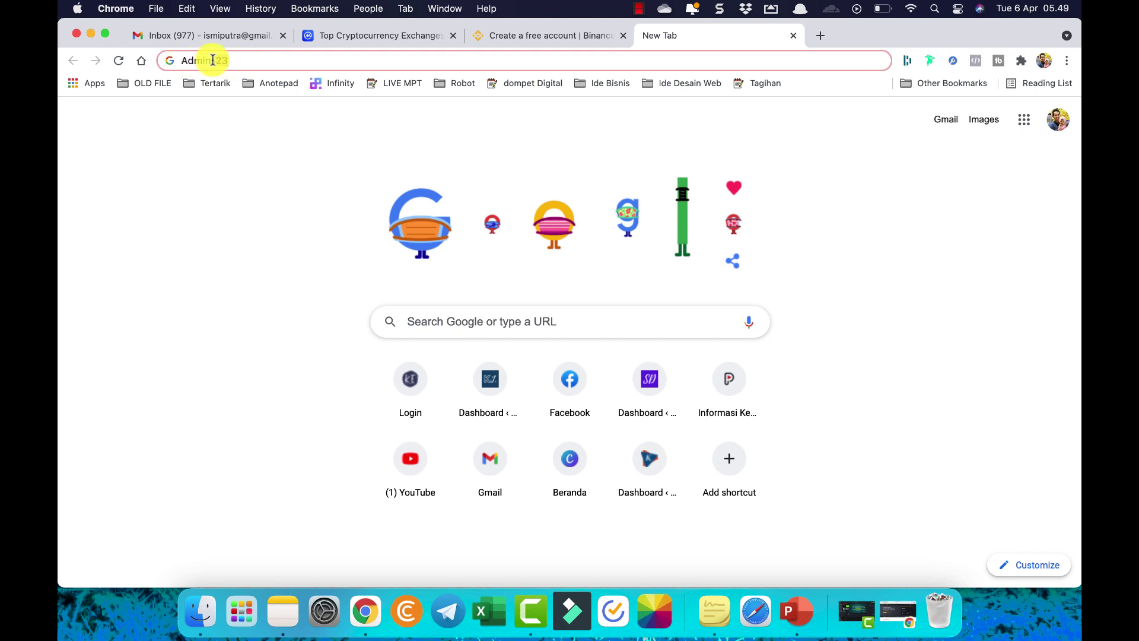
- Replace the Binance sign-up password with a new 8-character password rated Medium
click(522, 35)
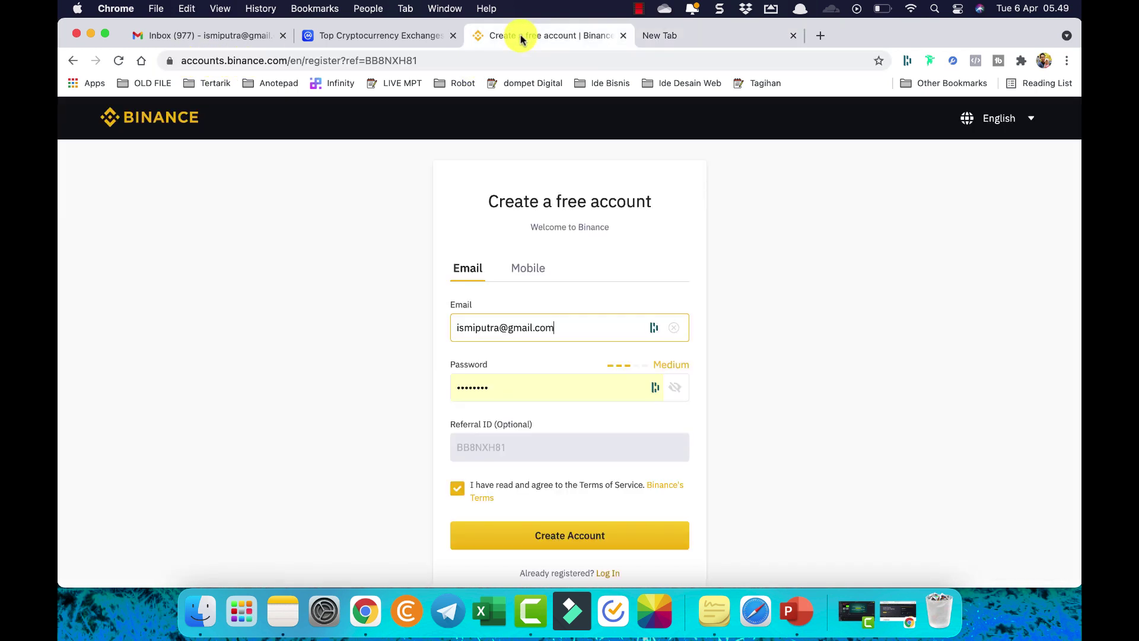
drag(498, 387, 448, 391)
key(BackSpace)
key(BackSpace)
key(BackSpace)
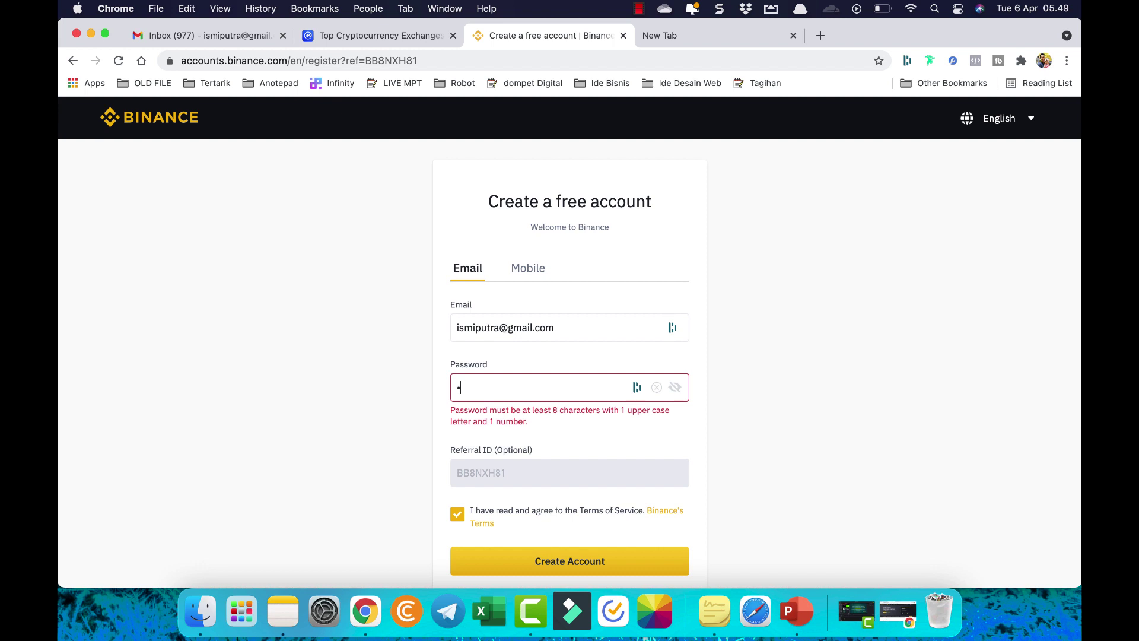
click(746, 374)
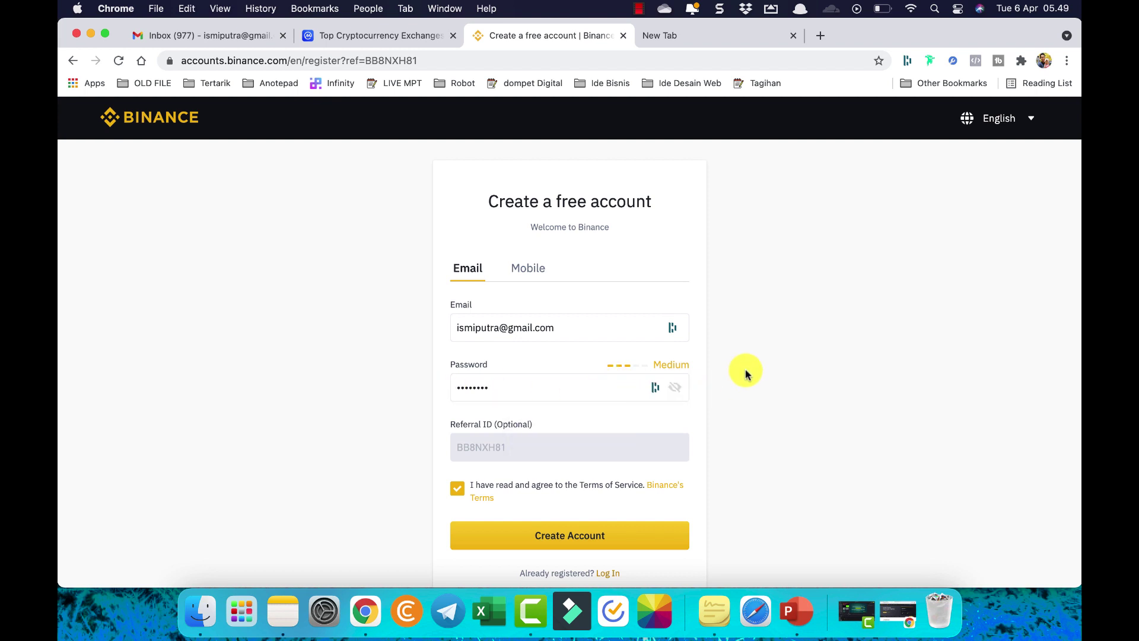
scroll(746, 374, down, 2)
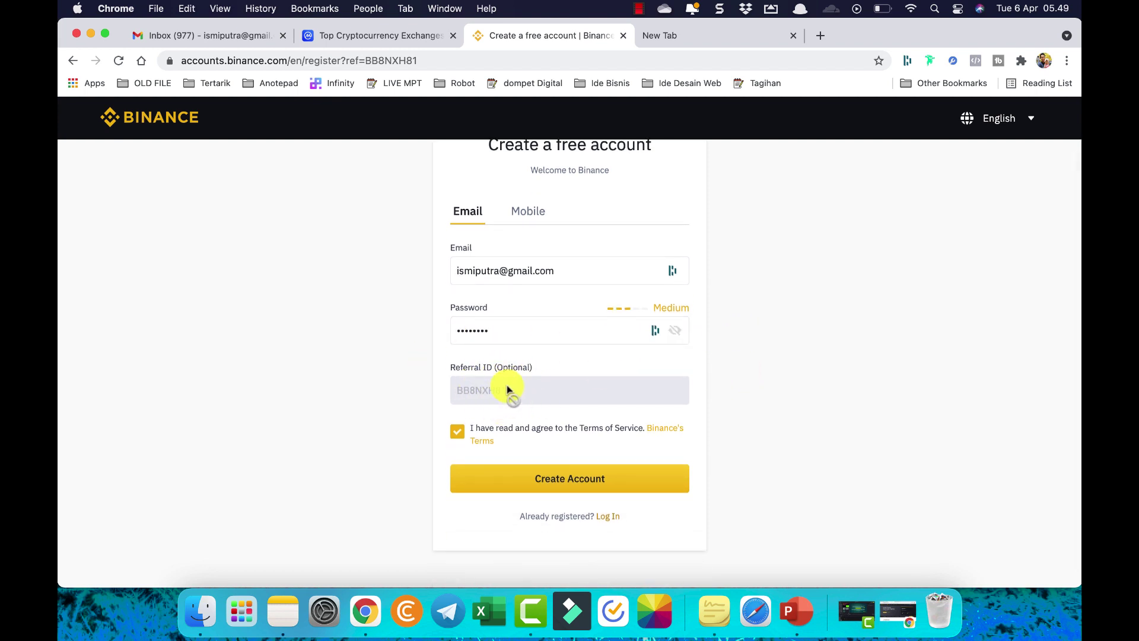
scroll(541, 383, down, 1)
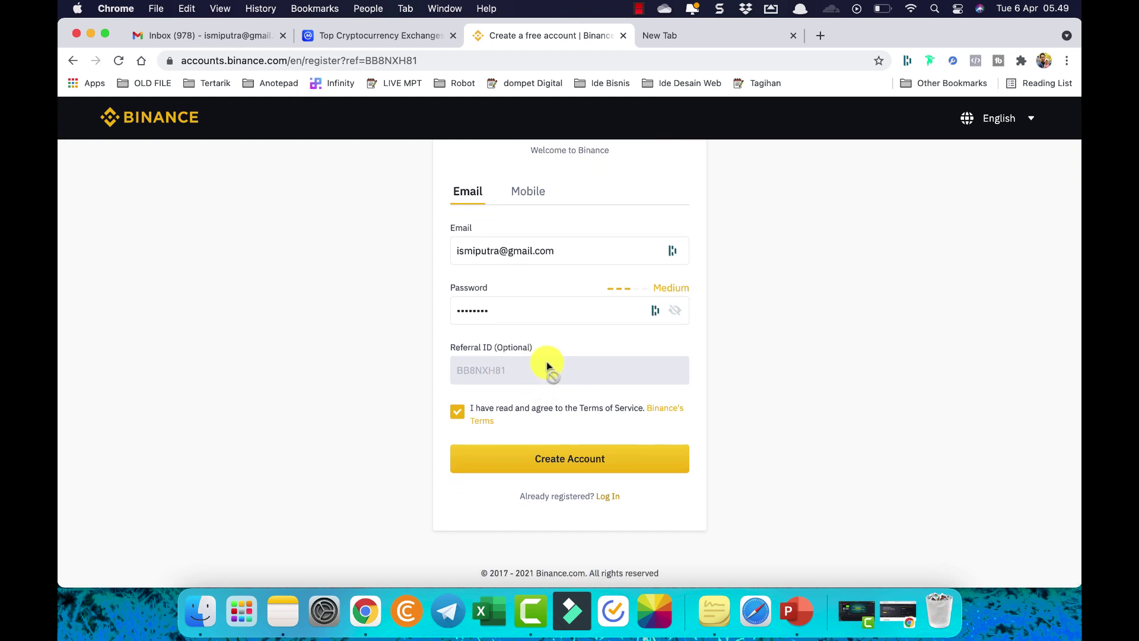
- Accept the Terms, create the account, dismiss the save prompt and solve the slider puzzle
click(457, 413)
click(455, 414)
click(587, 462)
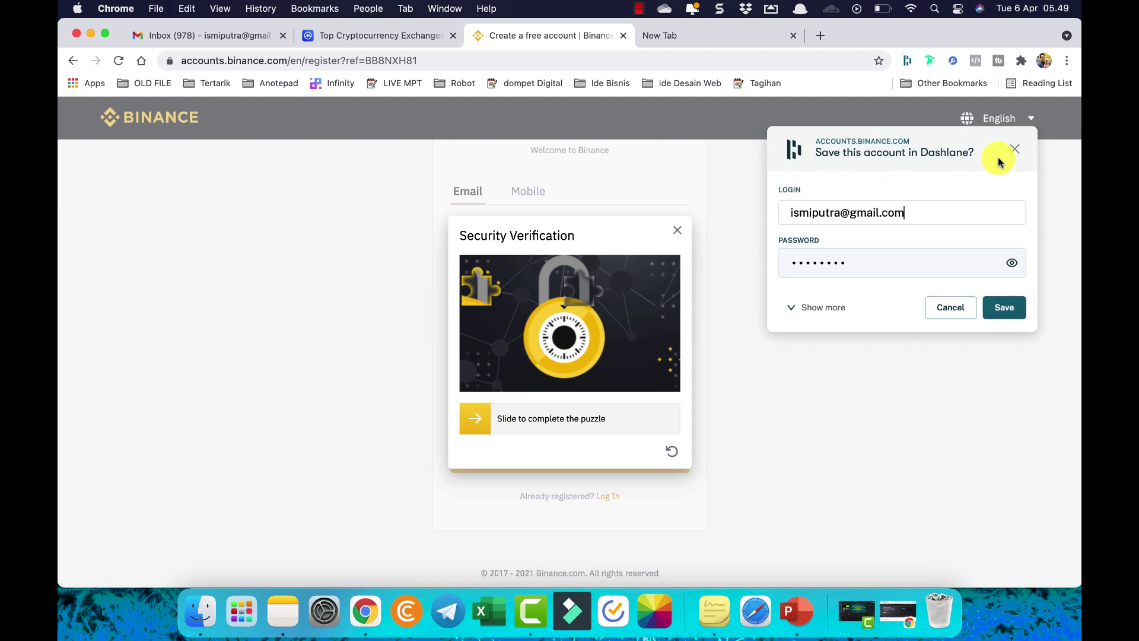
click(1005, 307)
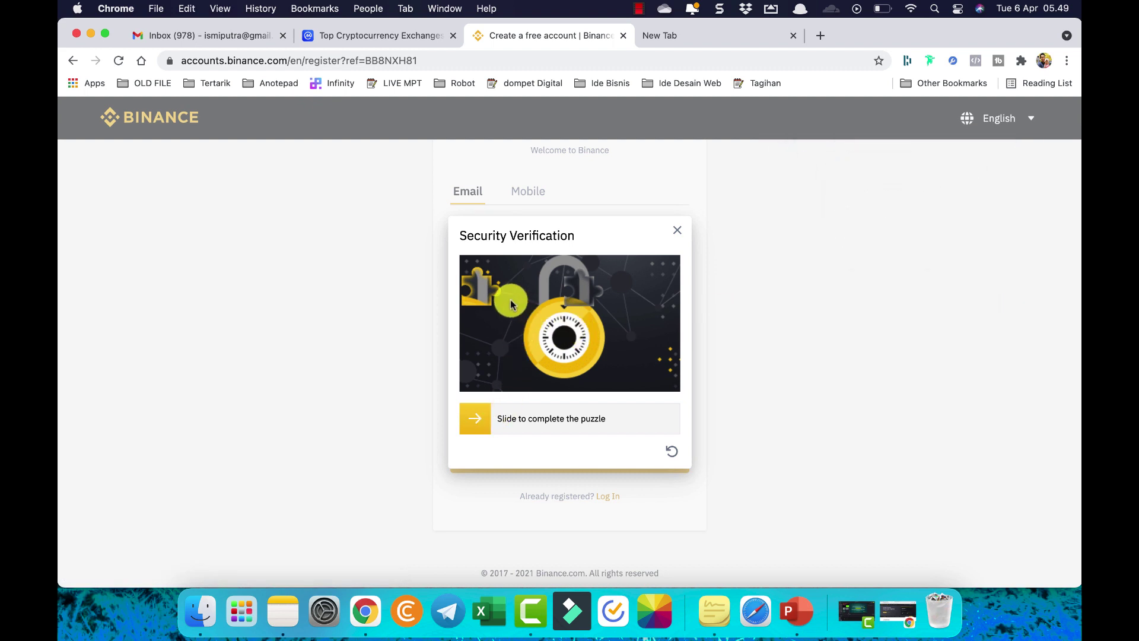
drag(514, 303, 585, 299)
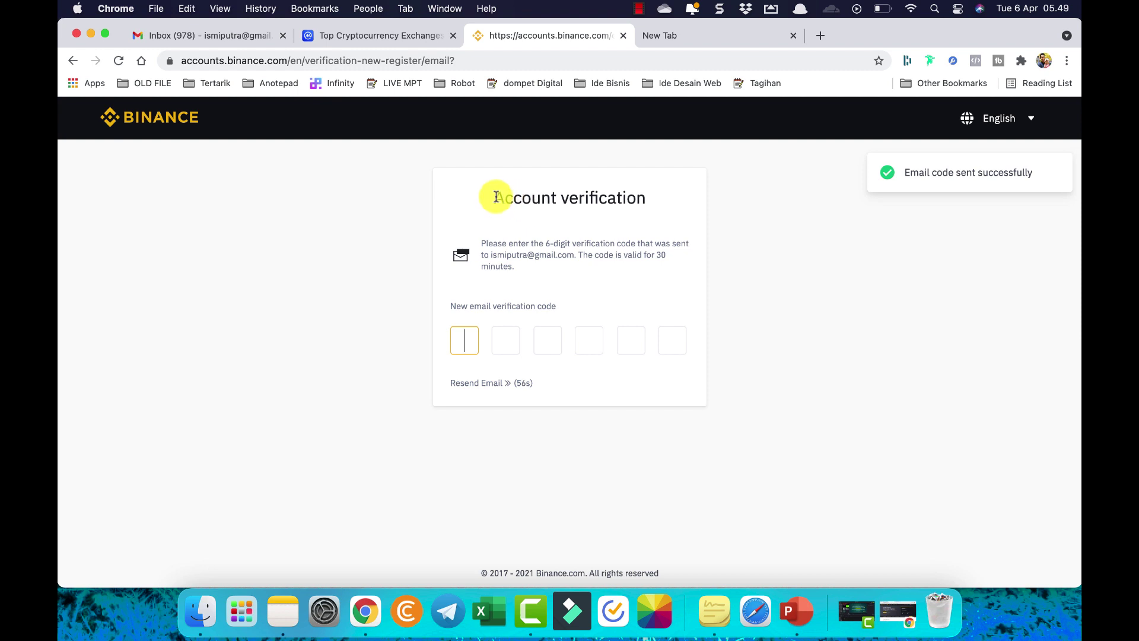
- Review the 6-digit email verification request, then go to the Gmail inbox
drag(496, 200, 648, 204)
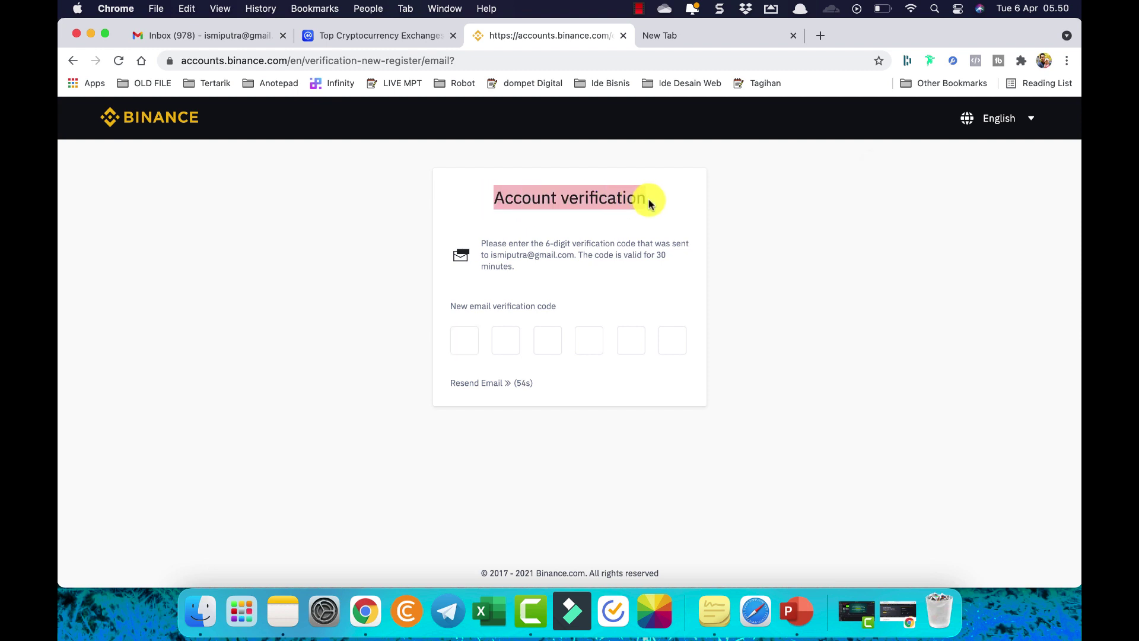
drag(545, 243, 621, 243)
click(200, 46)
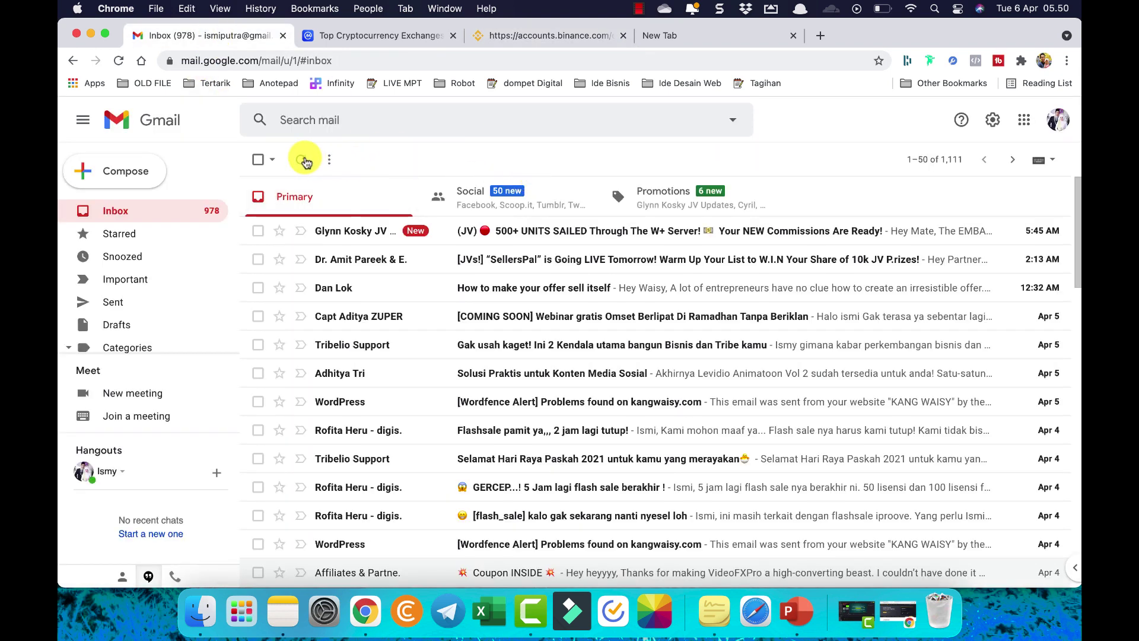
- Open Binance's Confirm Your Registration email and copy its activation code
click(302, 159)
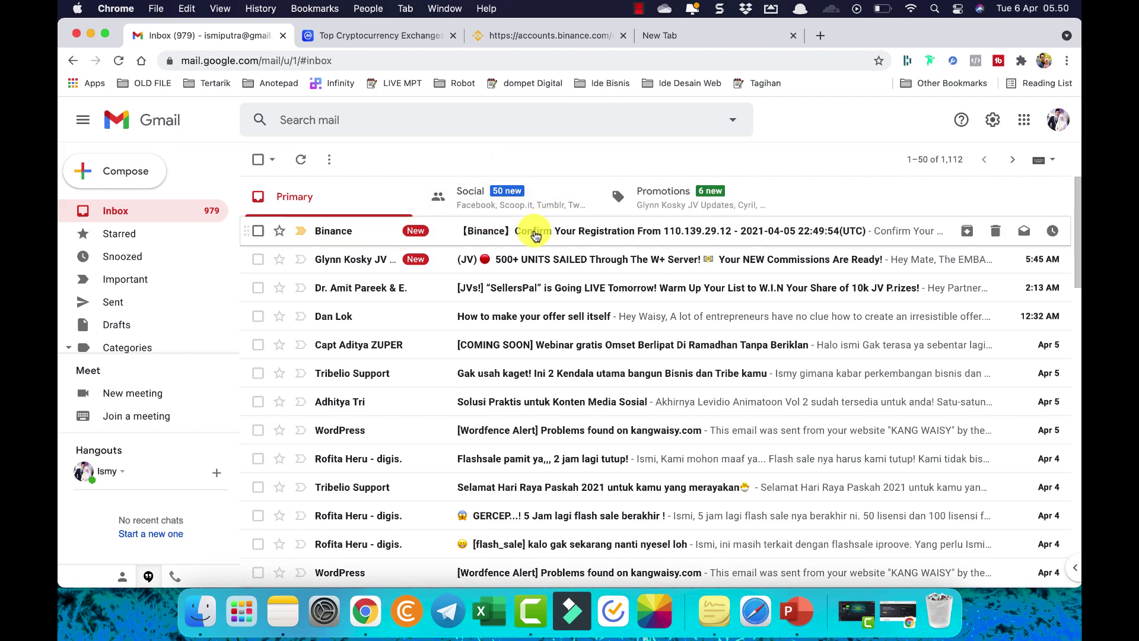
click(536, 235)
double_click(478, 499)
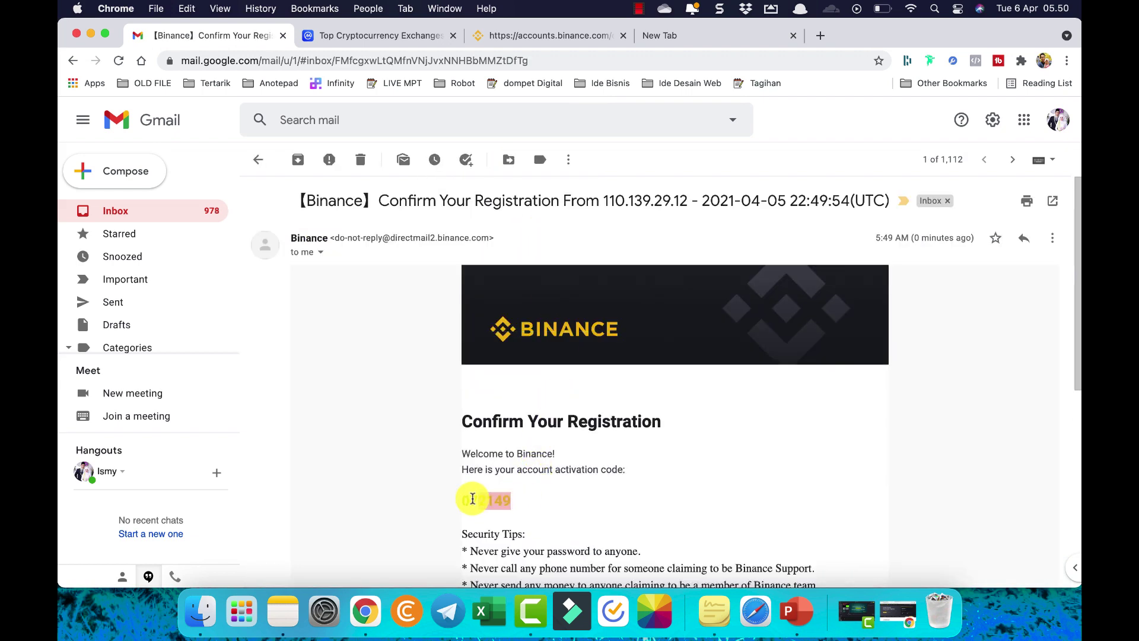
click(463, 498)
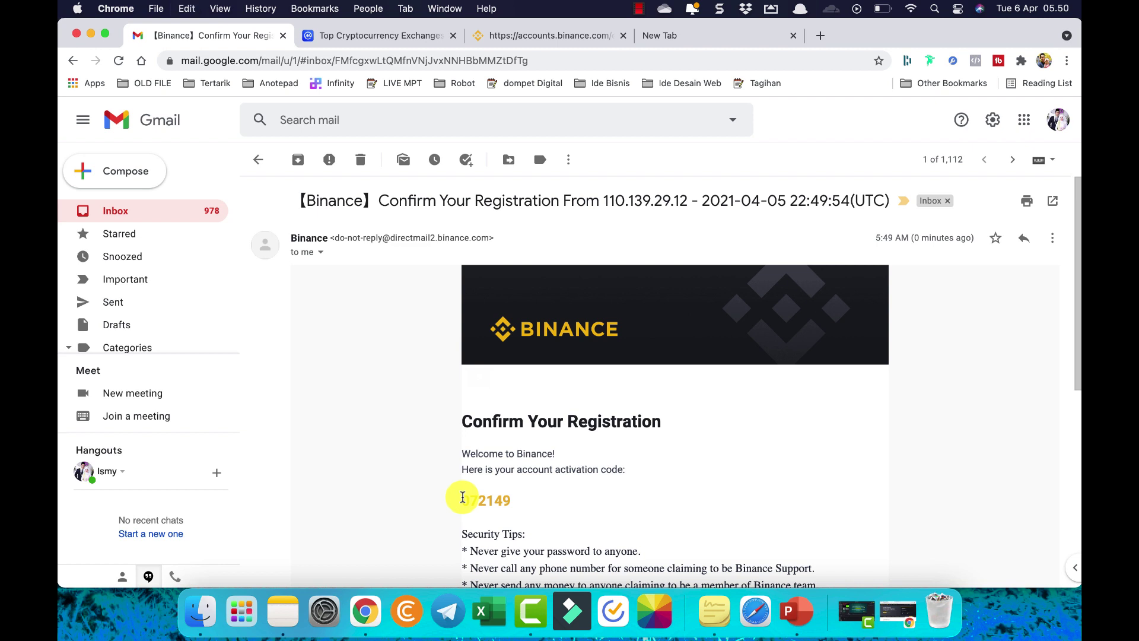
drag(522, 502, 464, 497)
key(super+c)
click(573, 38)
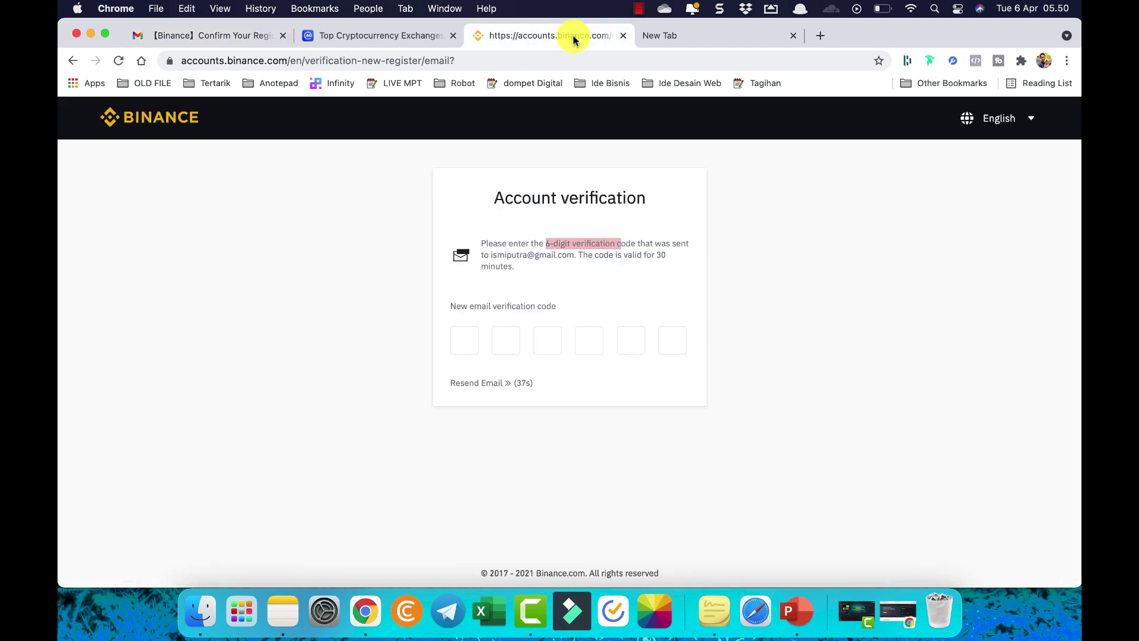
click(465, 336)
key(super+v)
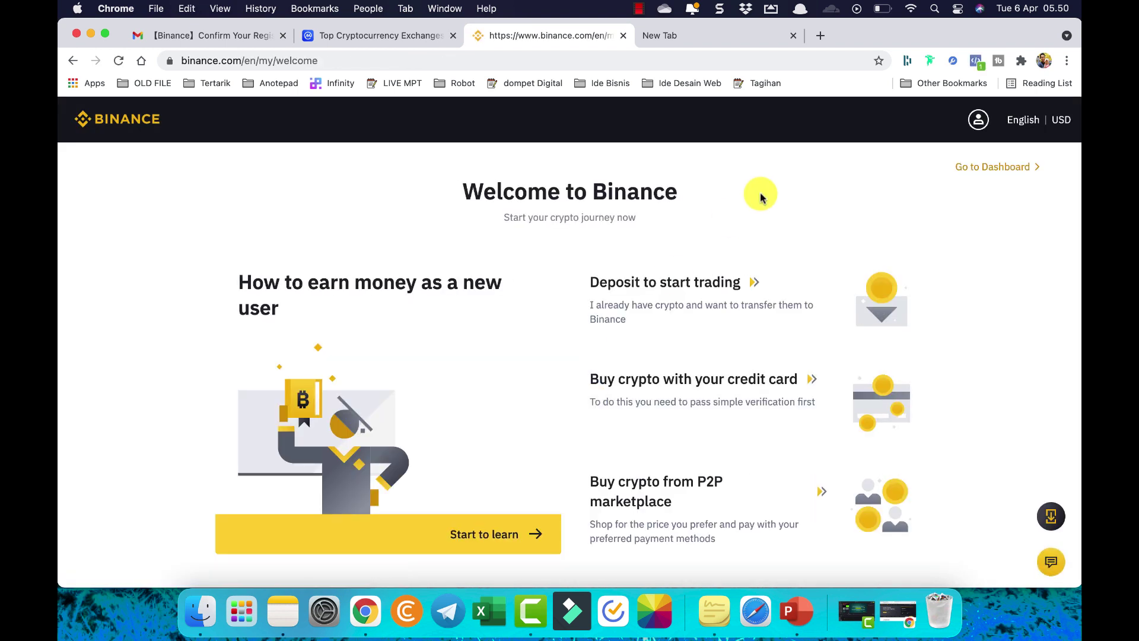
drag(464, 189, 762, 223)
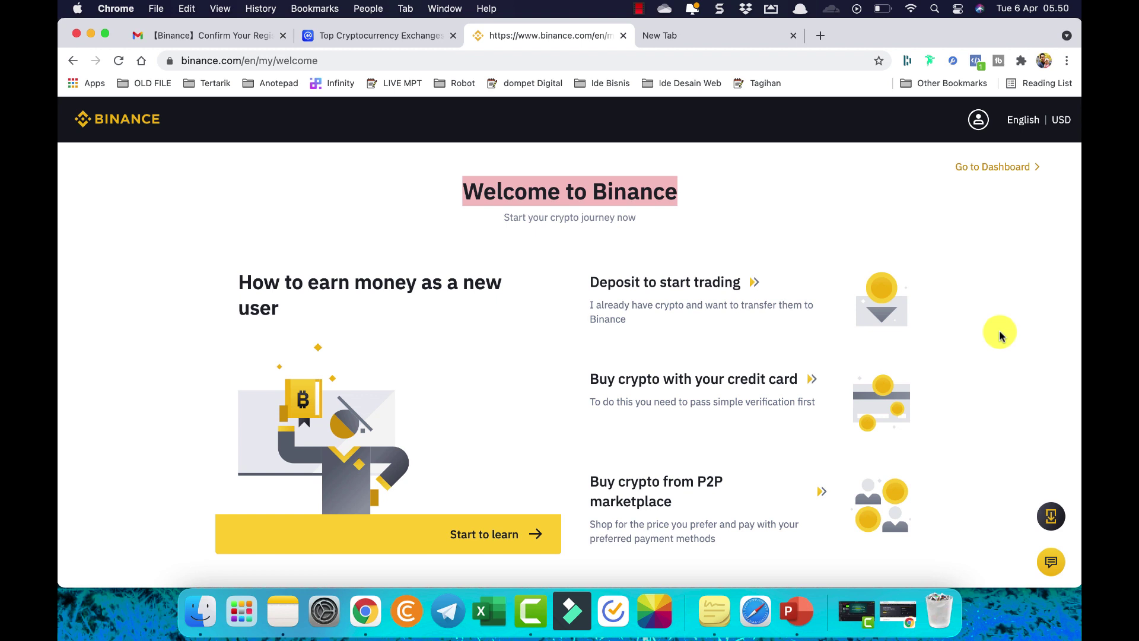
mouse_move(978, 119)
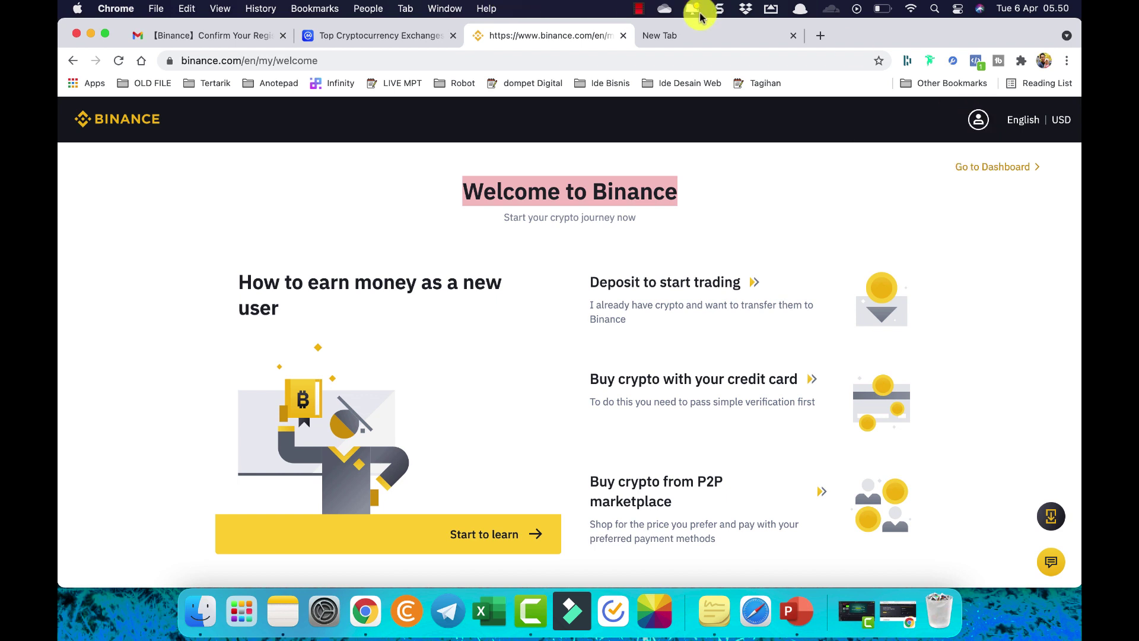
click(639, 8)
click(653, 55)
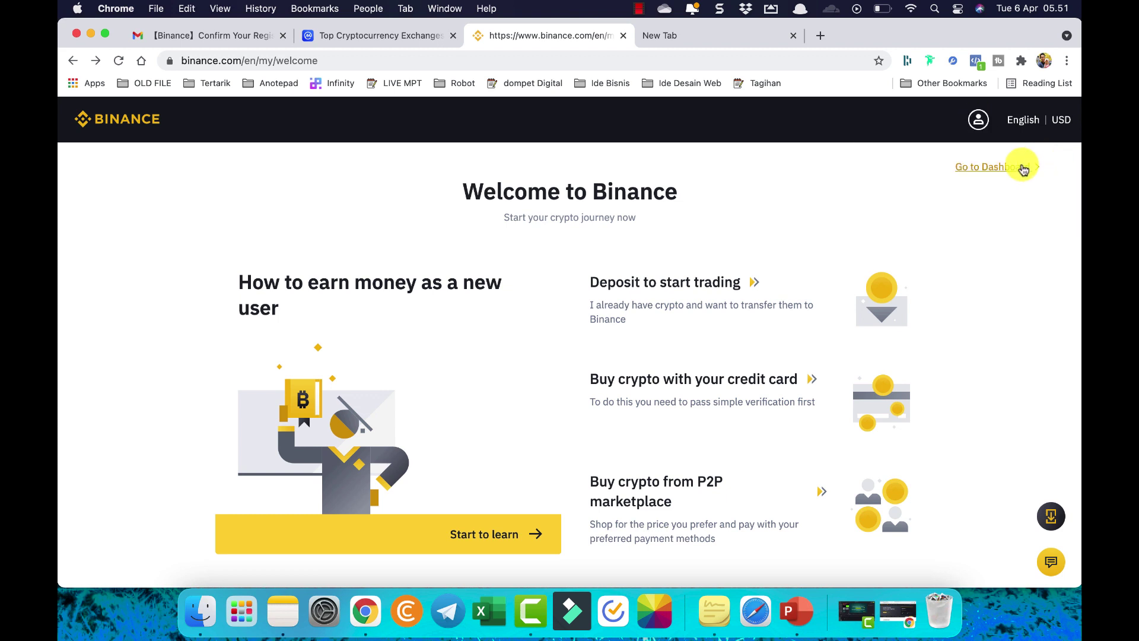
- Open the dashboard and review the Security verification prompt warning of low account security
click(1024, 169)
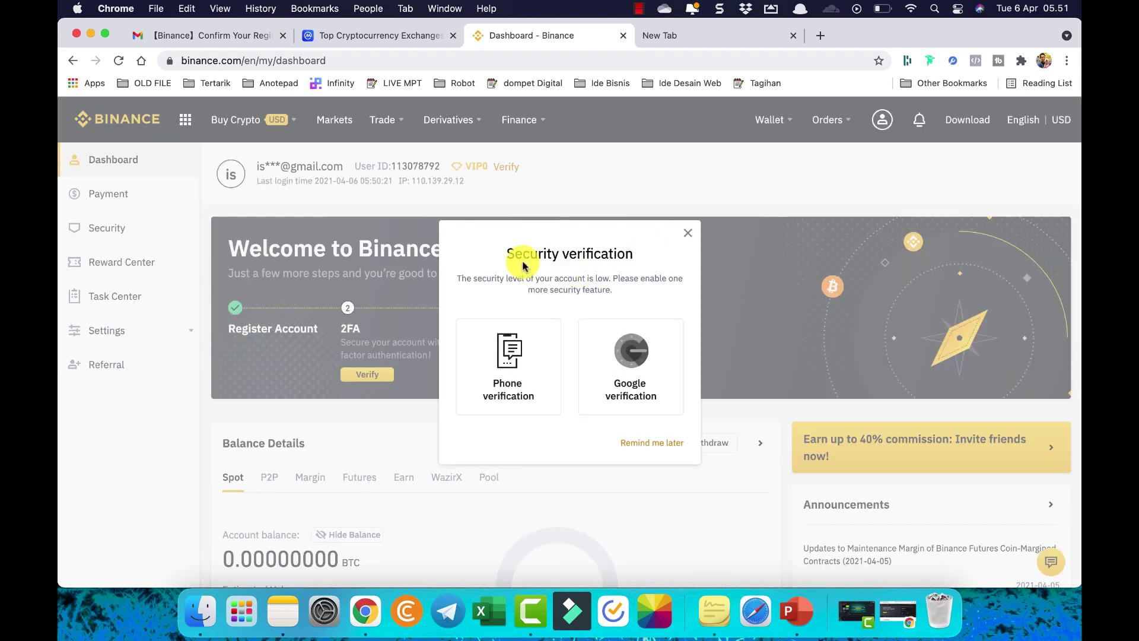
drag(509, 254, 633, 254)
drag(615, 293, 458, 279)
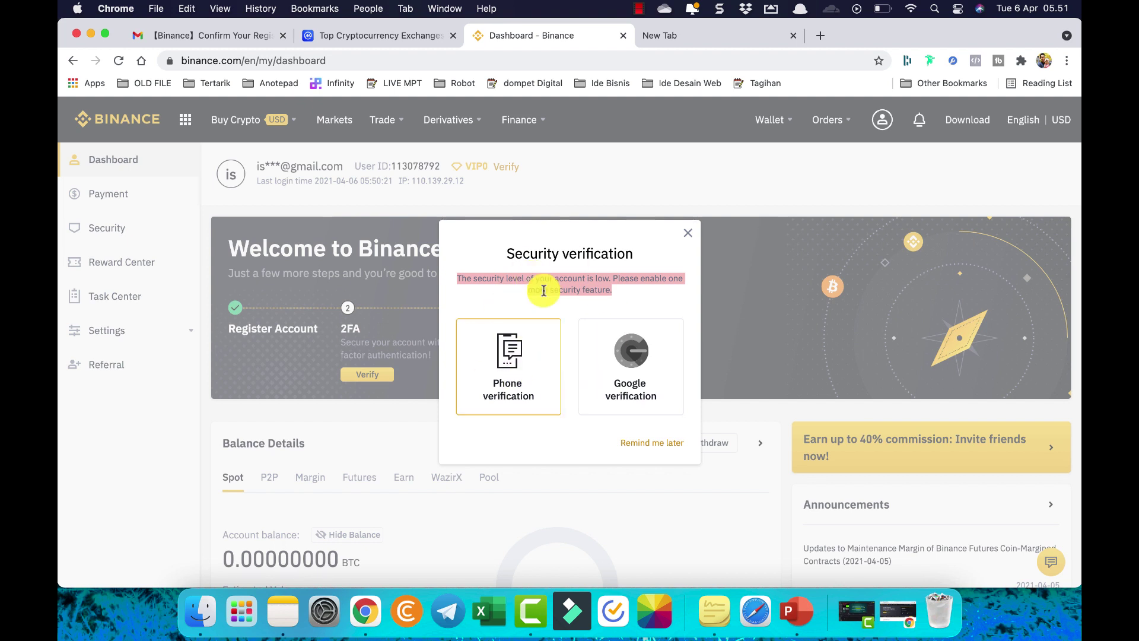
- Choose Phone verification and set the SMS authenticator's country code to Indonesia (+62)
click(524, 383)
click(573, 260)
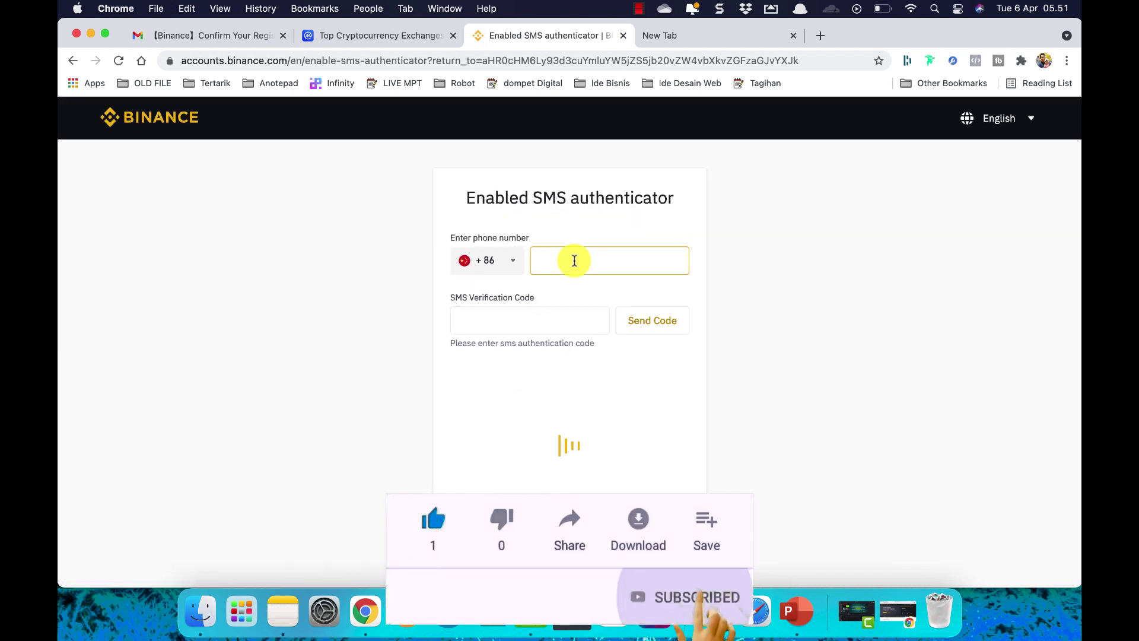
click(515, 264)
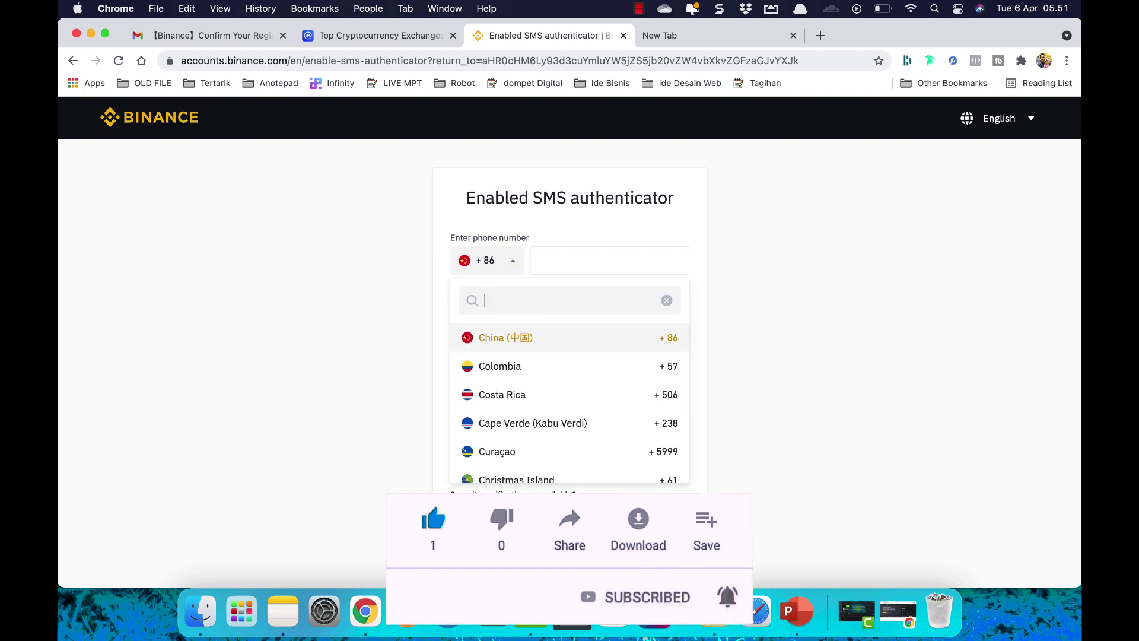
text(ind)
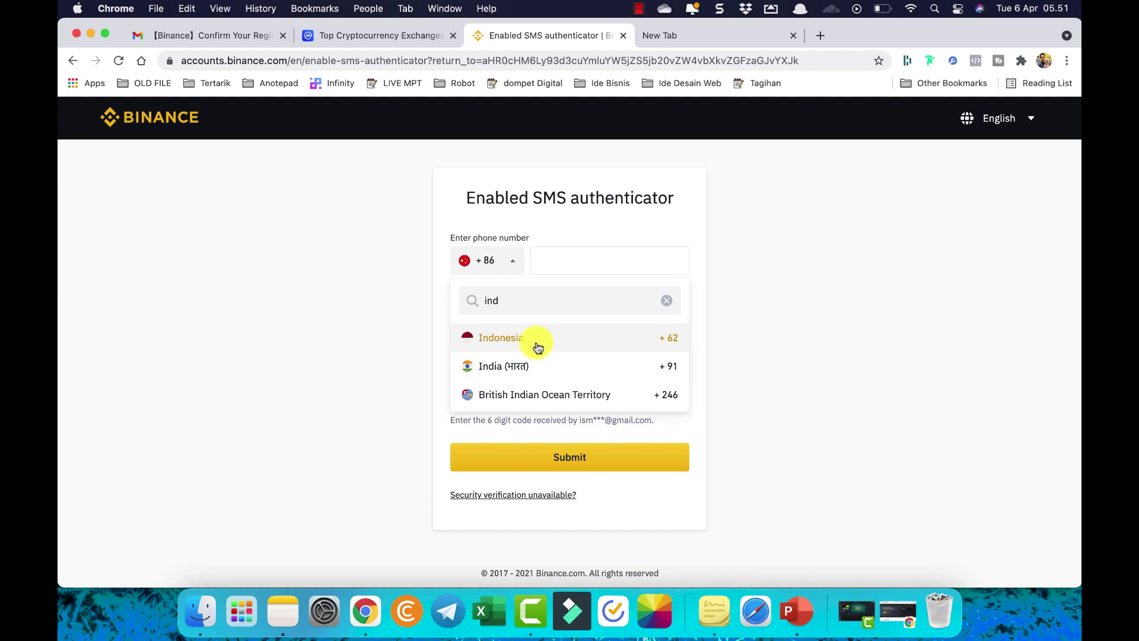
click(527, 337)
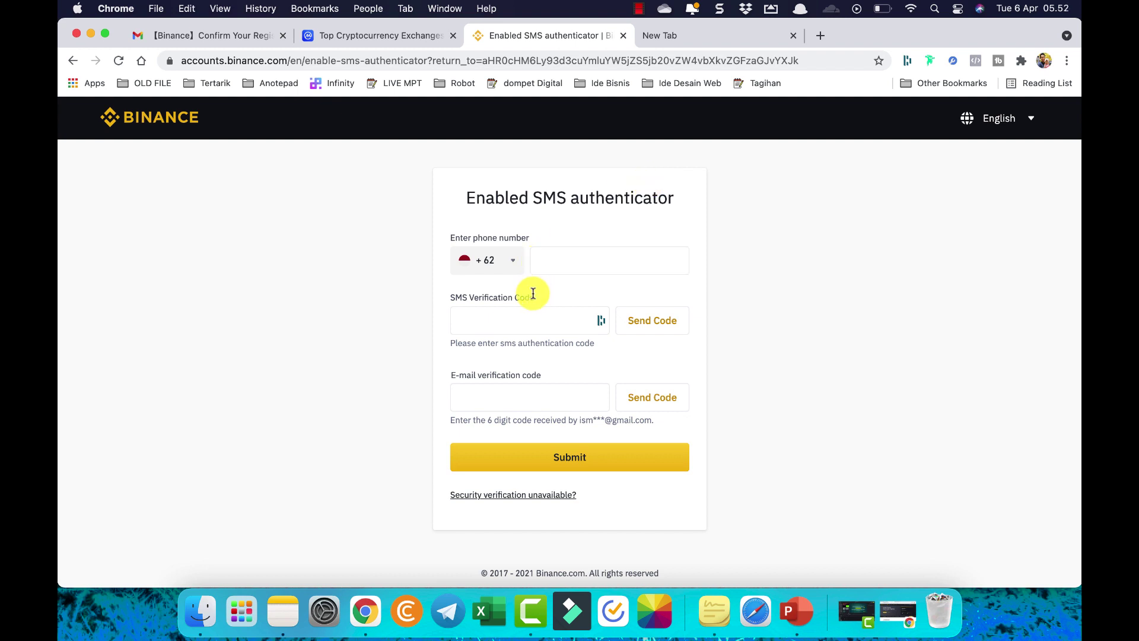
- Enter the account's phone number and request both the SMS and e-mail verification codes
click(577, 263)
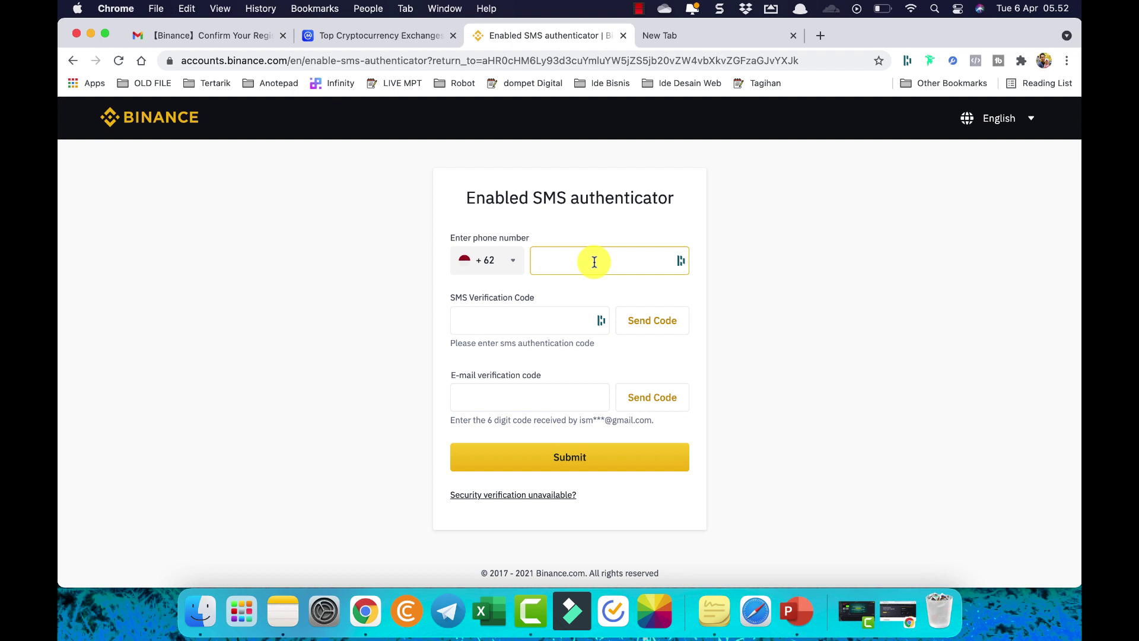
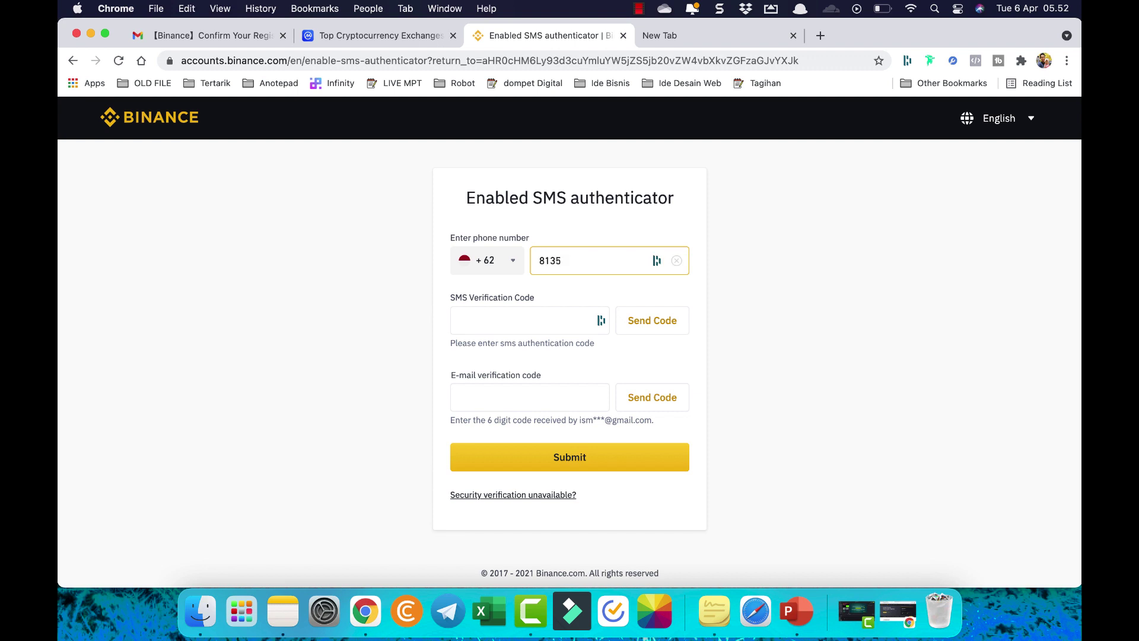
click(657, 323)
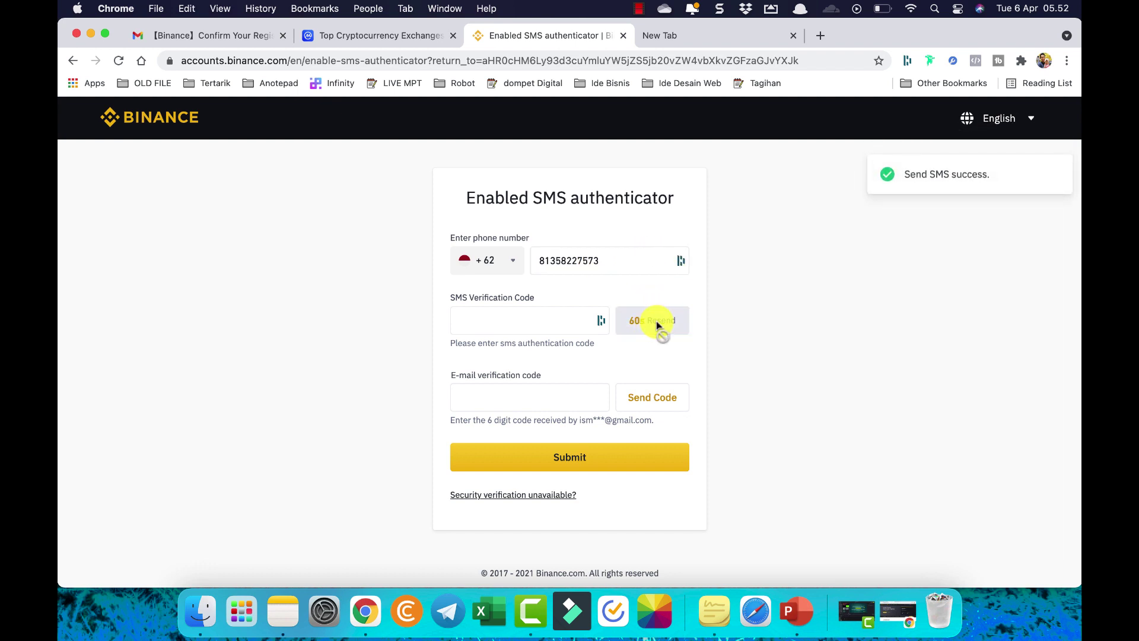
click(646, 407)
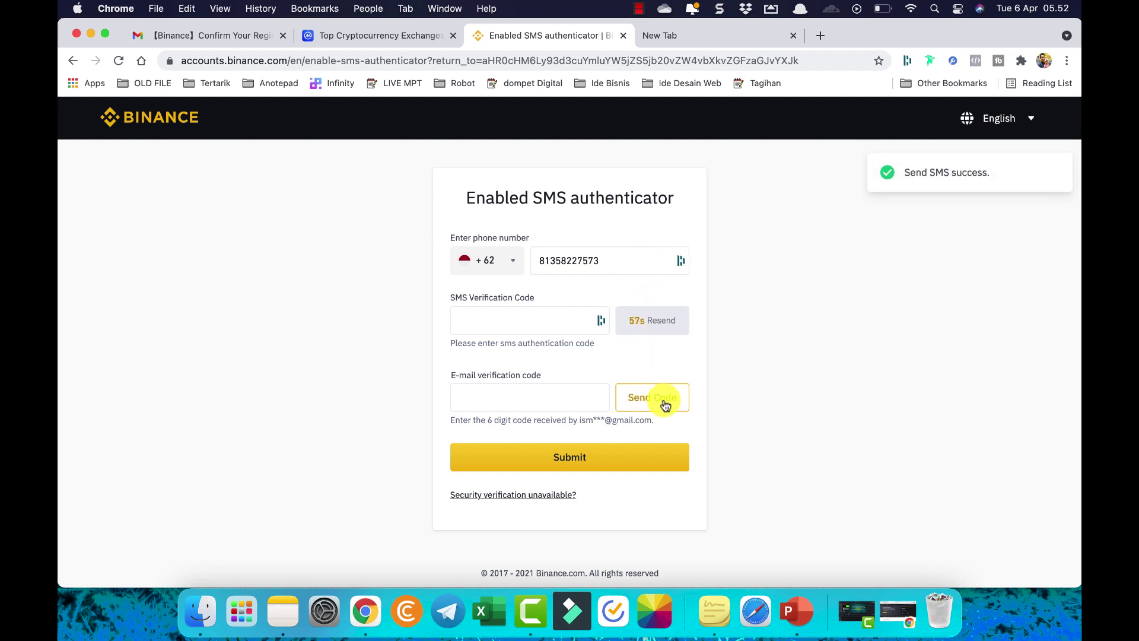
- Fill in the received SMS verification code in the SMS Verification Code field
click(518, 324)
click(503, 398)
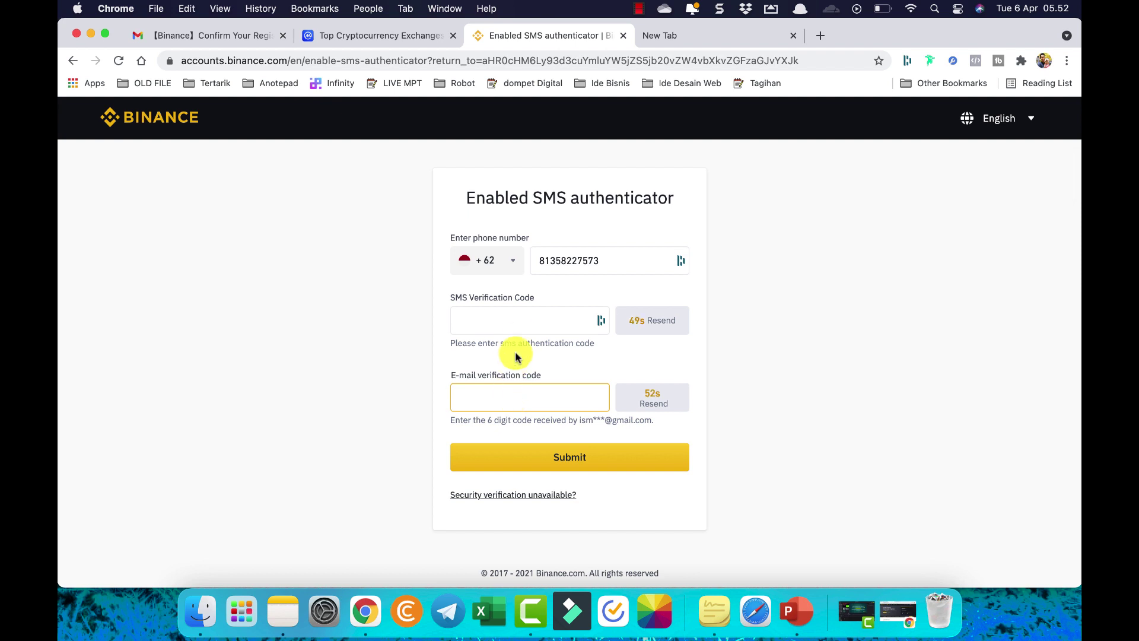
click(514, 320)
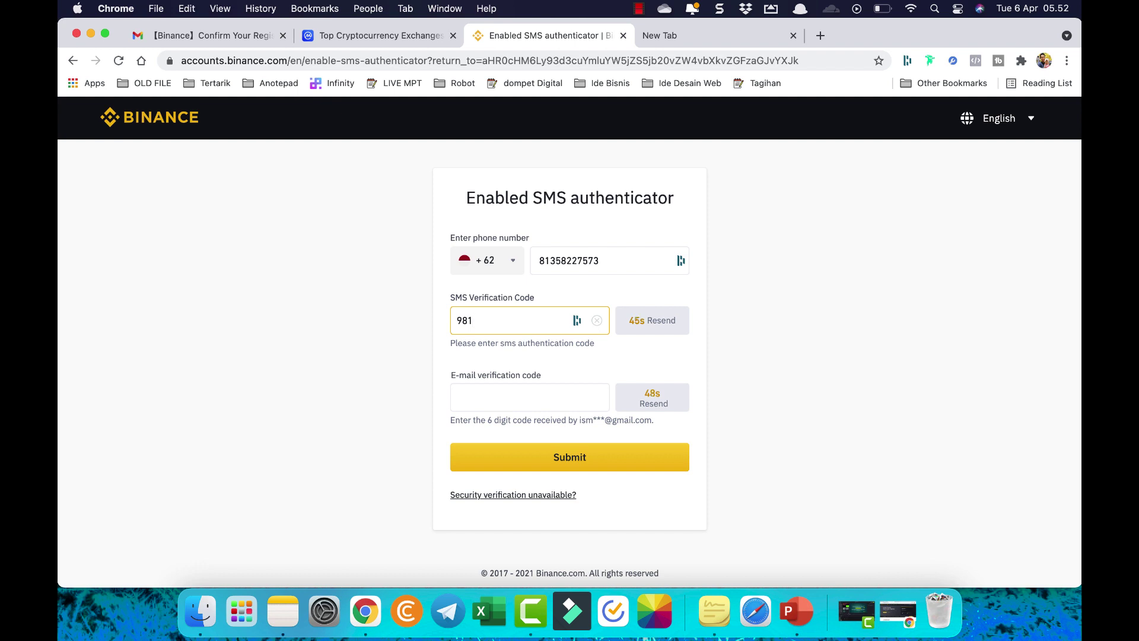
double_click(458, 297)
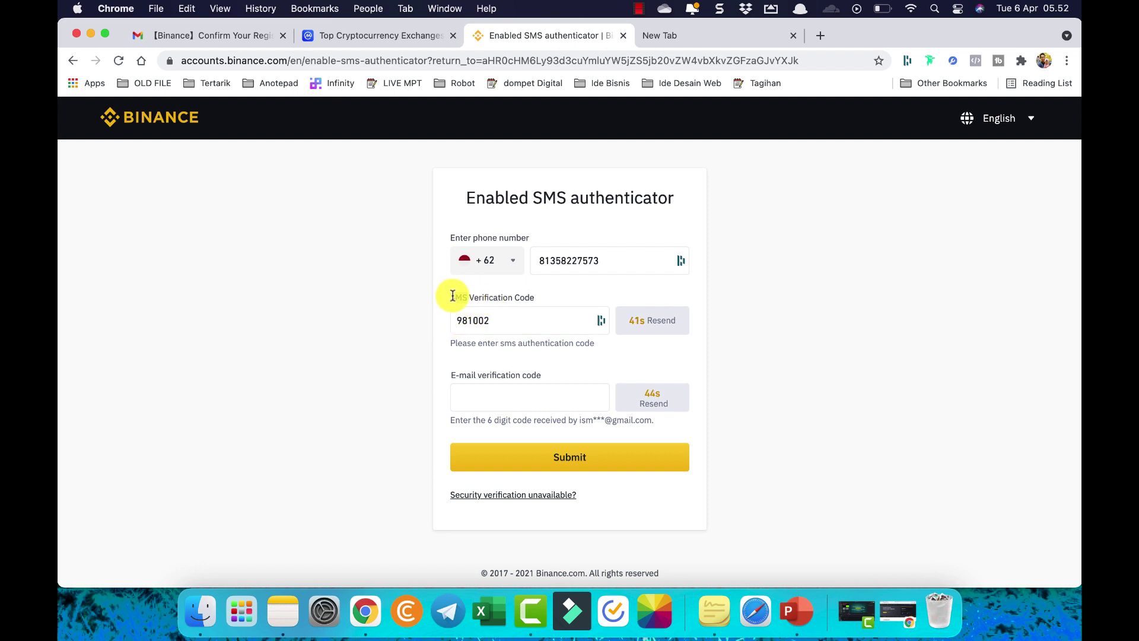
double_click(455, 374)
- Copy the verification code from Gmail's '[Binance] Bind Mobile' email and return to Binance
click(237, 43)
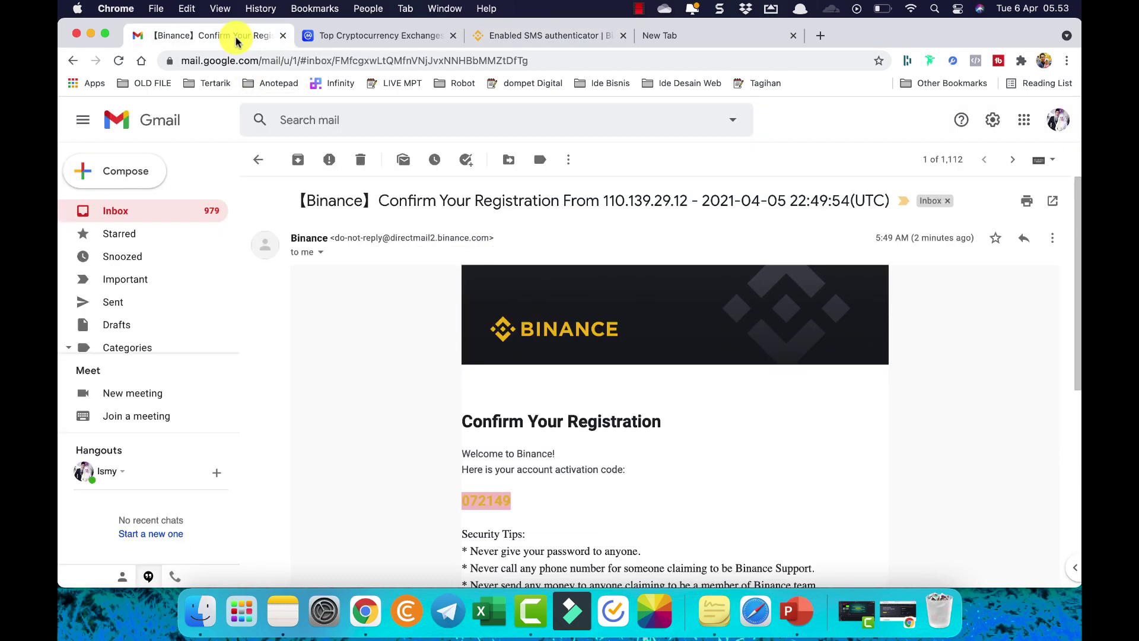
click(259, 159)
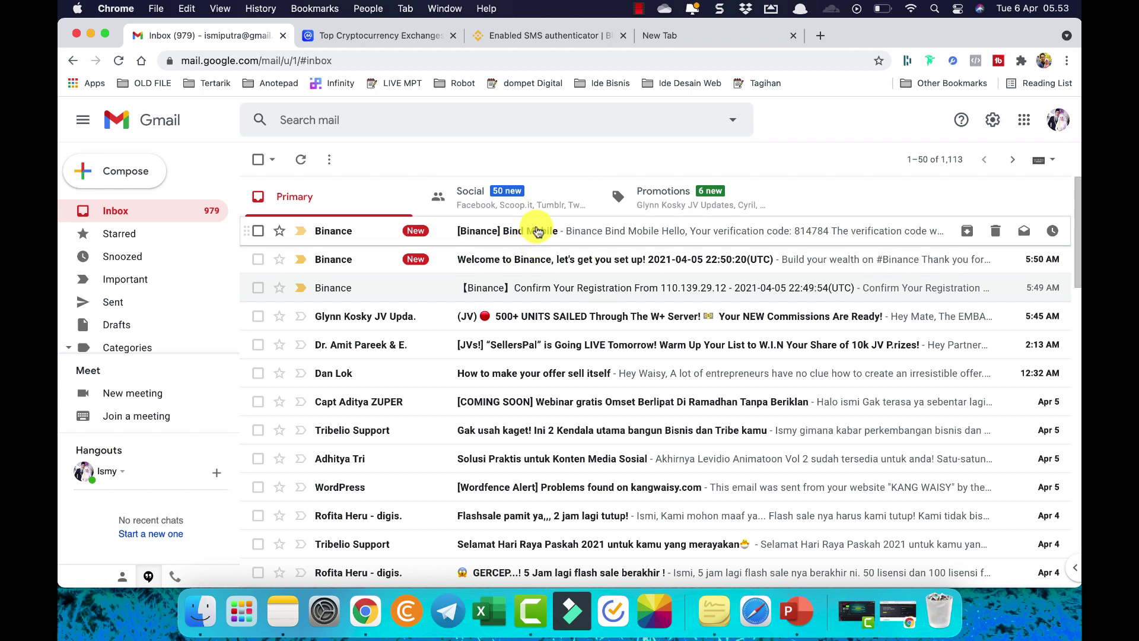
click(558, 233)
drag(540, 485, 484, 486)
key(super+c)
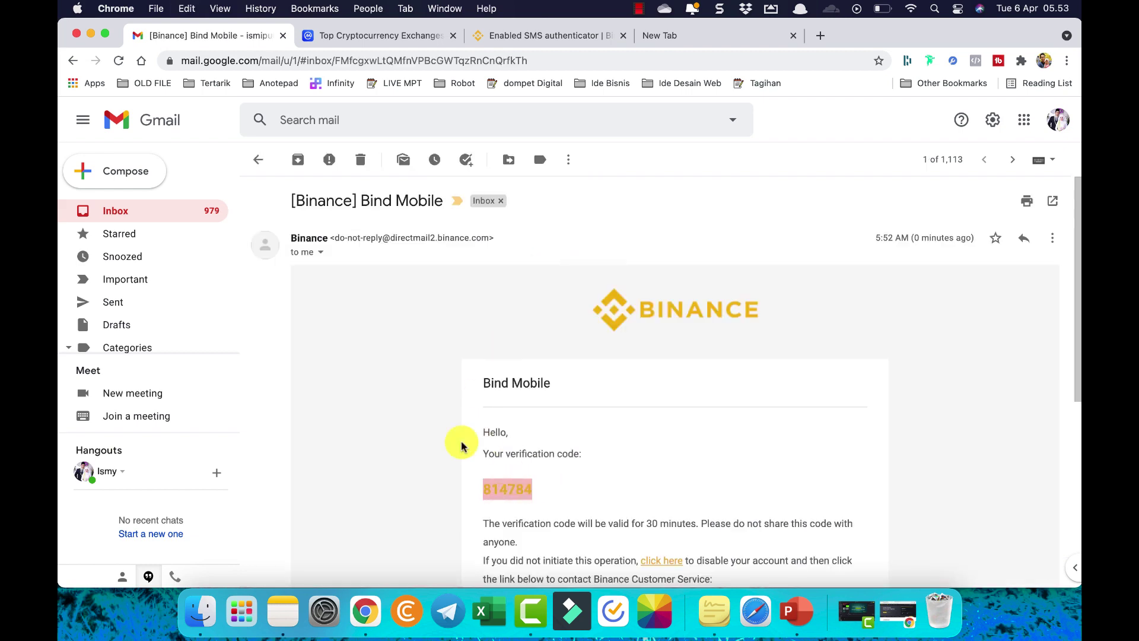
click(520, 35)
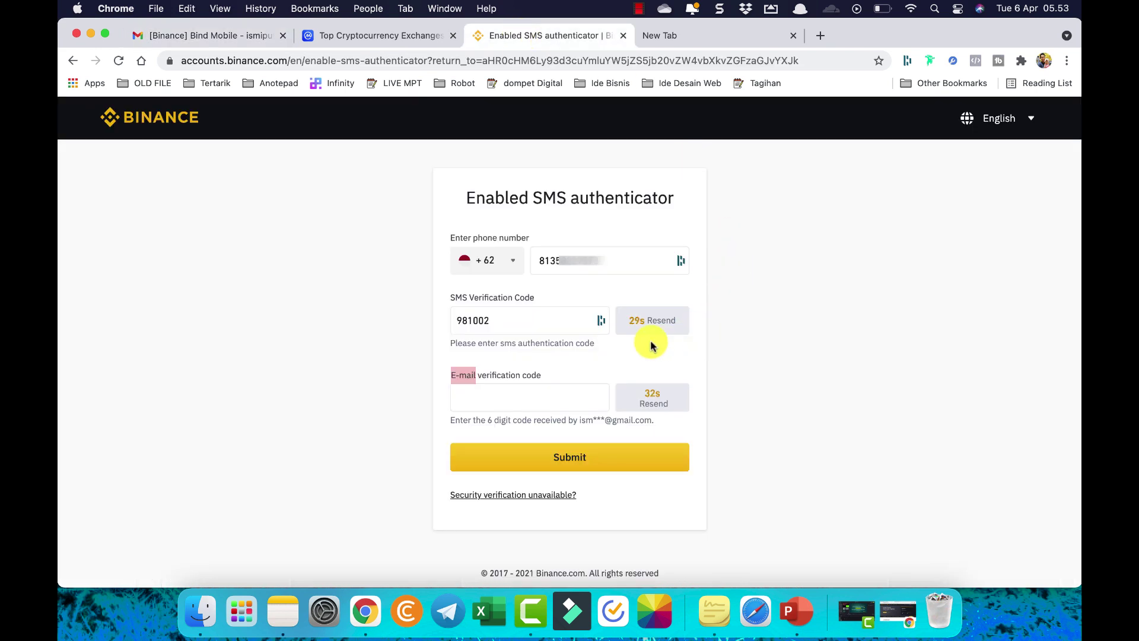
- Paste the copied e-mail code into the E-mail Verification Code field to complete SMS authentication
click(519, 396)
key(super+v)
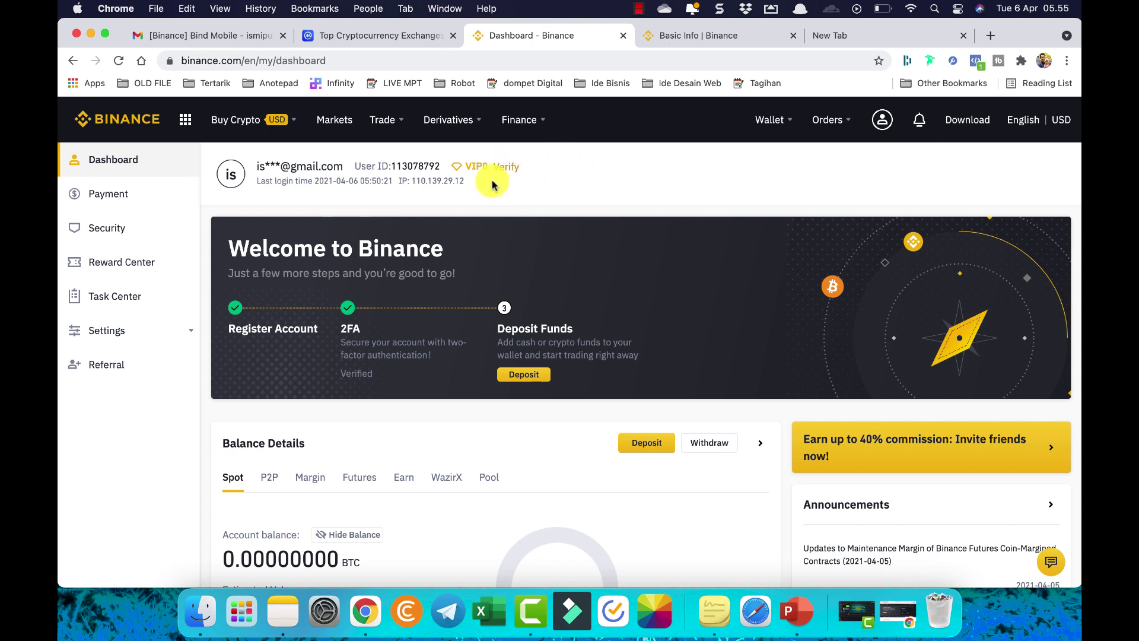
click(509, 168)
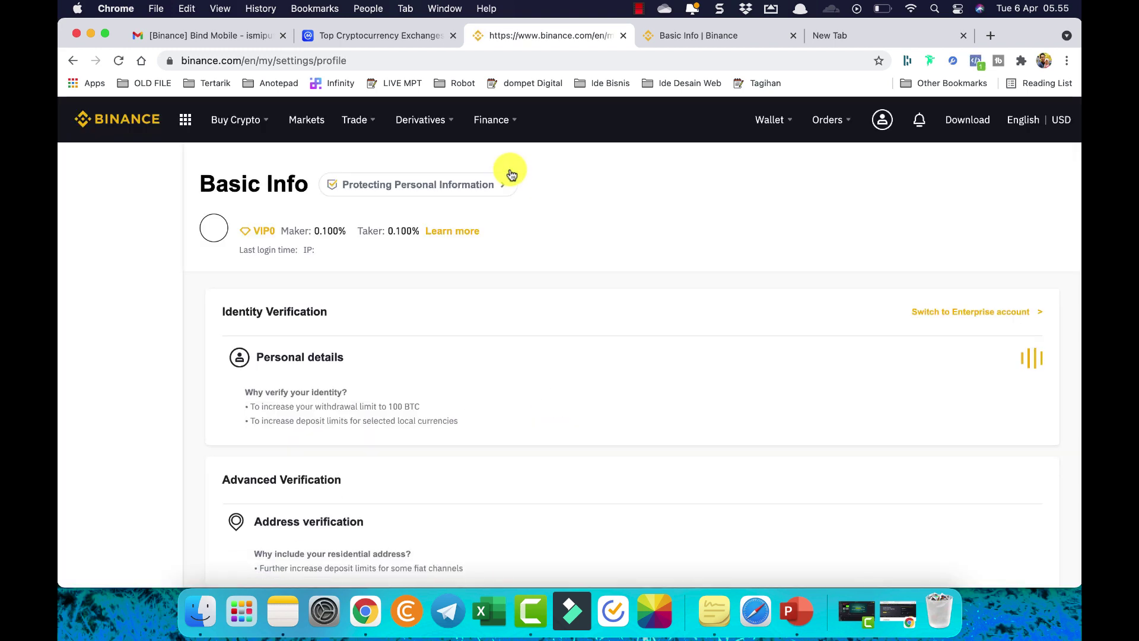
scroll(613, 202, down, 3)
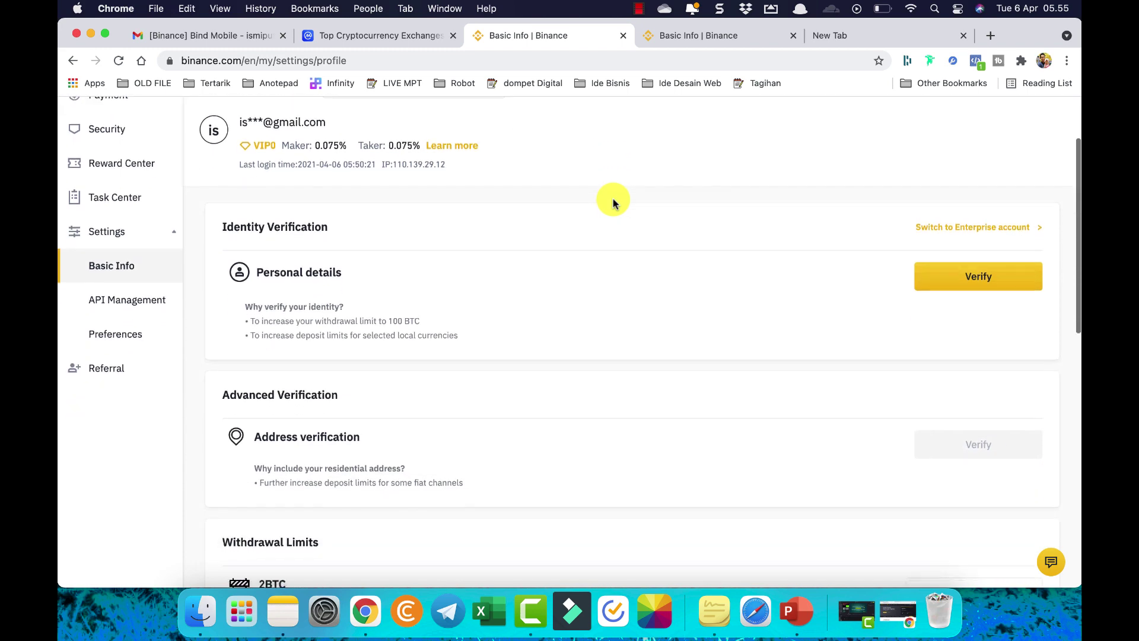
scroll(331, 228, up, 2)
scroll(331, 227, down, 5)
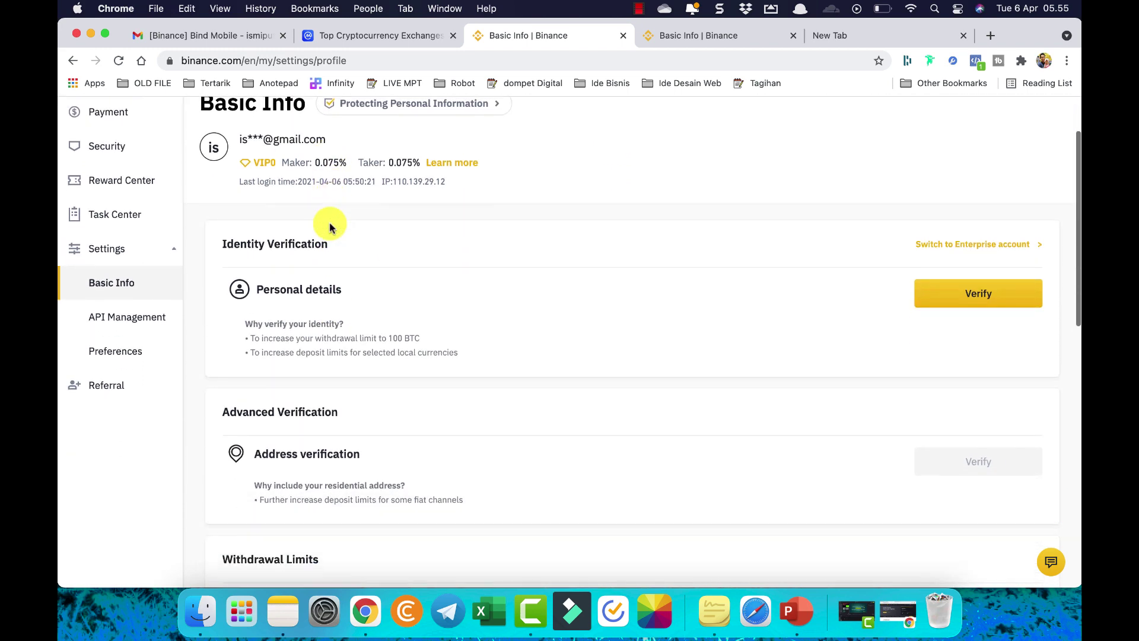
scroll(331, 228, up, 3)
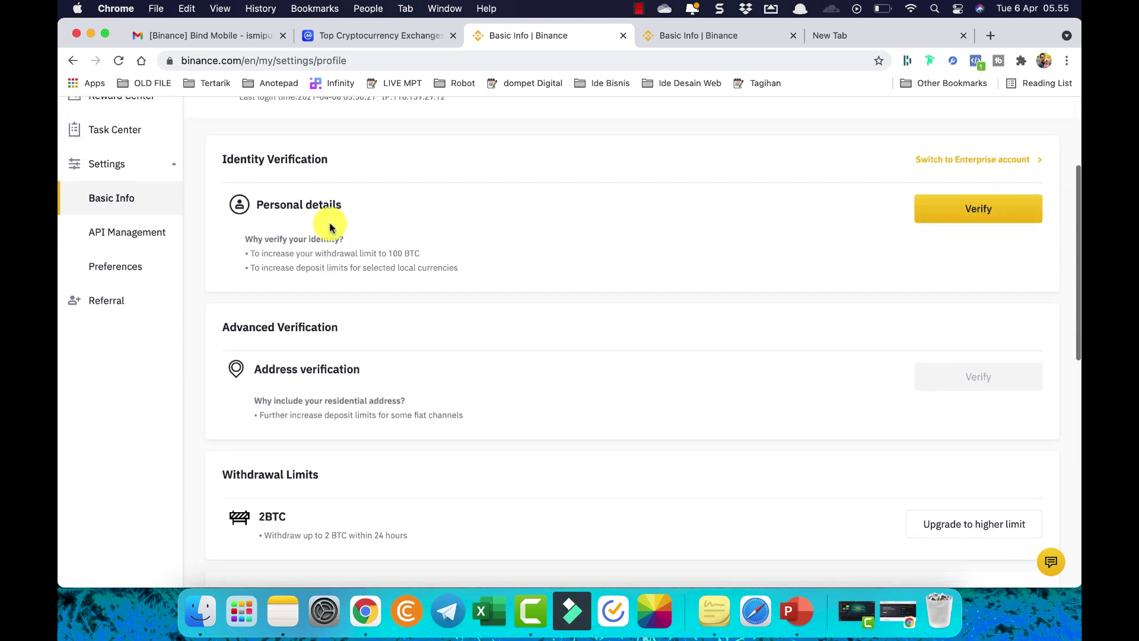
scroll(356, 253, up, 1)
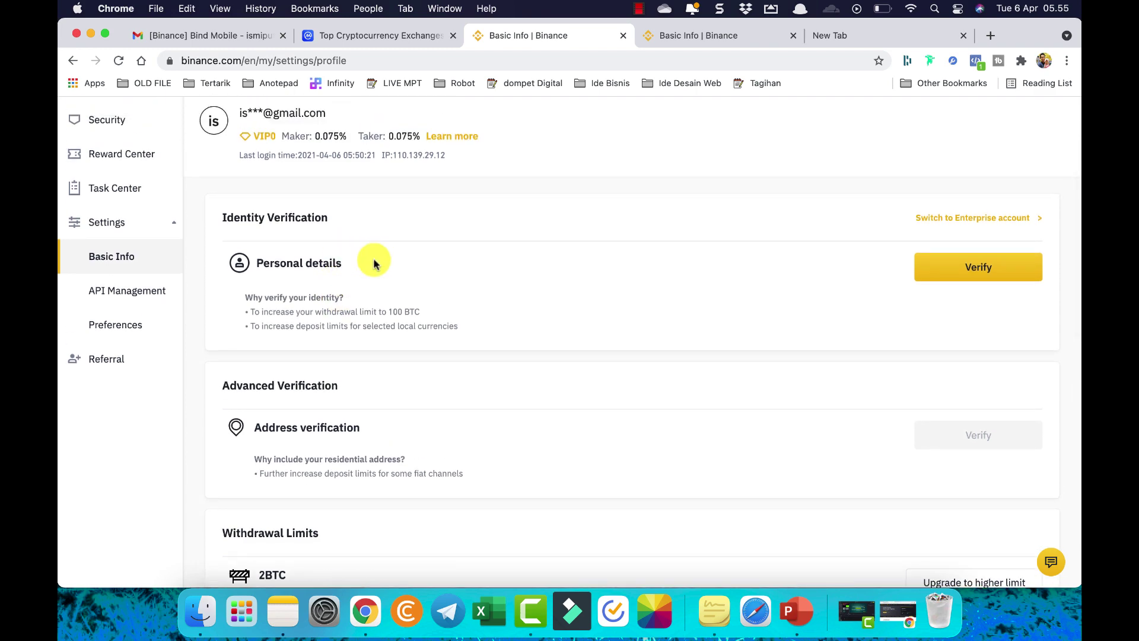
scroll(375, 260, down, 3)
scroll(375, 263, up, 4)
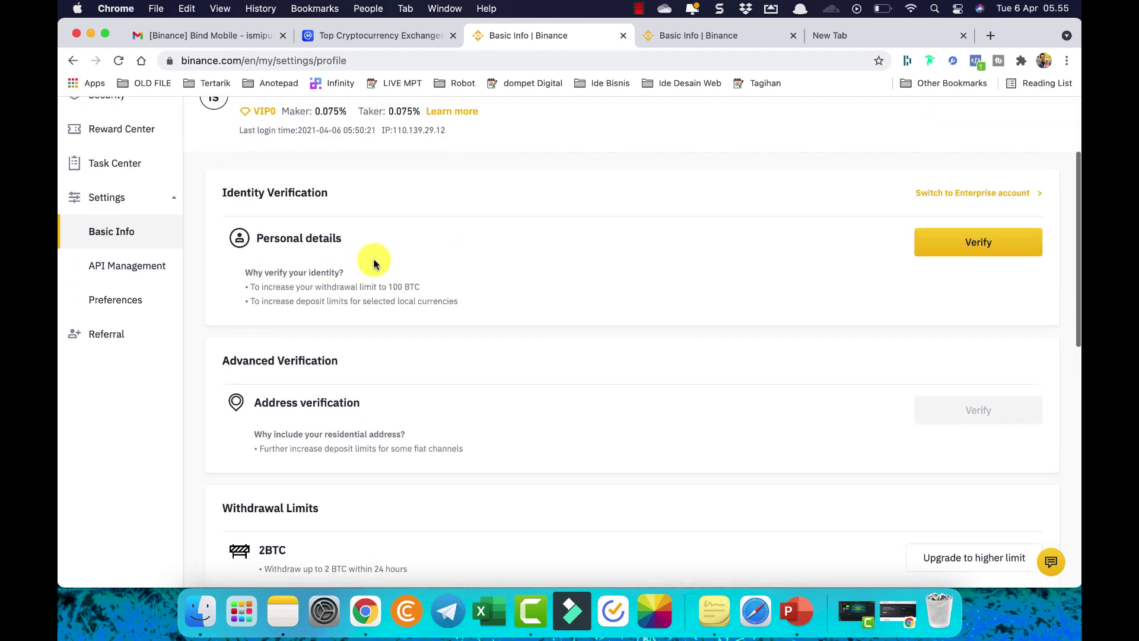
drag(342, 265, 258, 263)
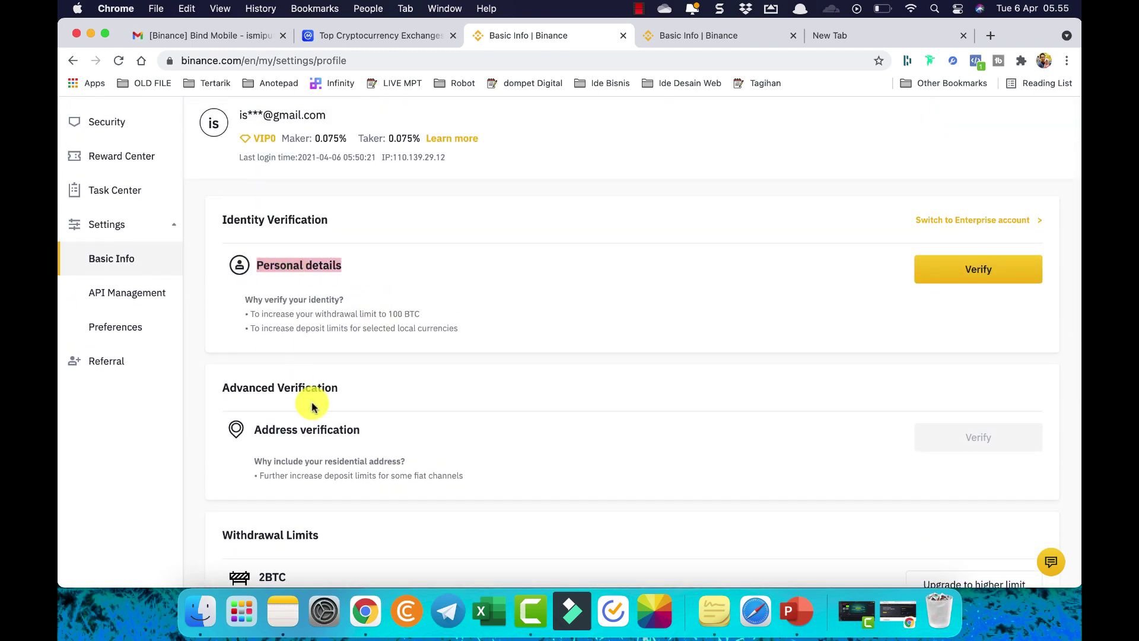
drag(367, 430, 234, 427)
drag(364, 430, 252, 431)
drag(364, 430, 245, 429)
drag(360, 262, 255, 264)
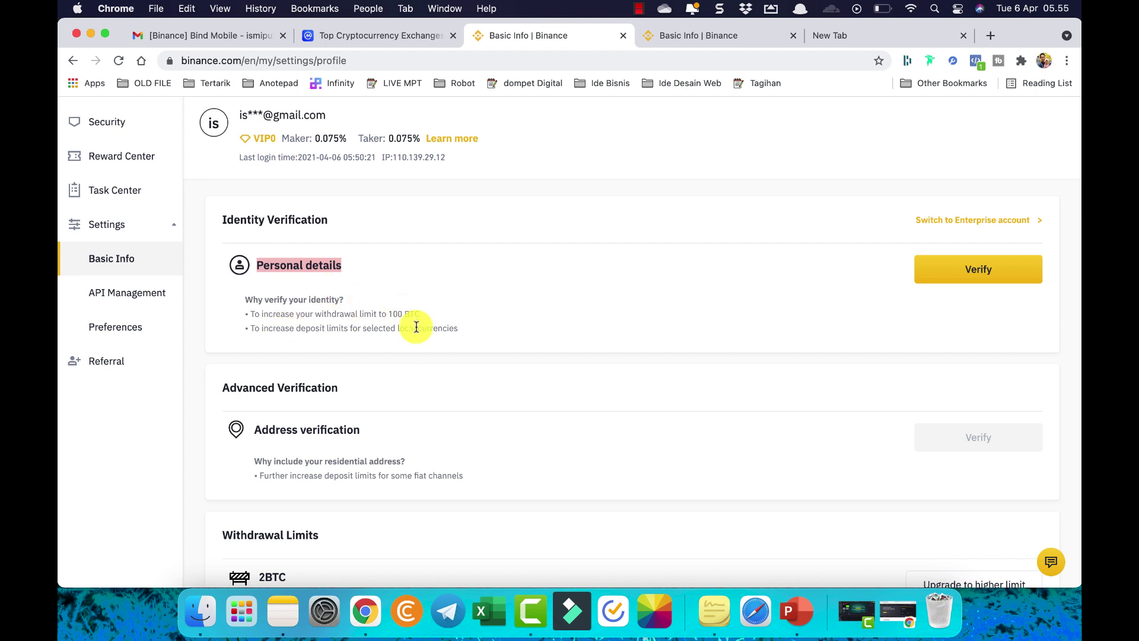
drag(421, 314, 254, 313)
click(261, 313)
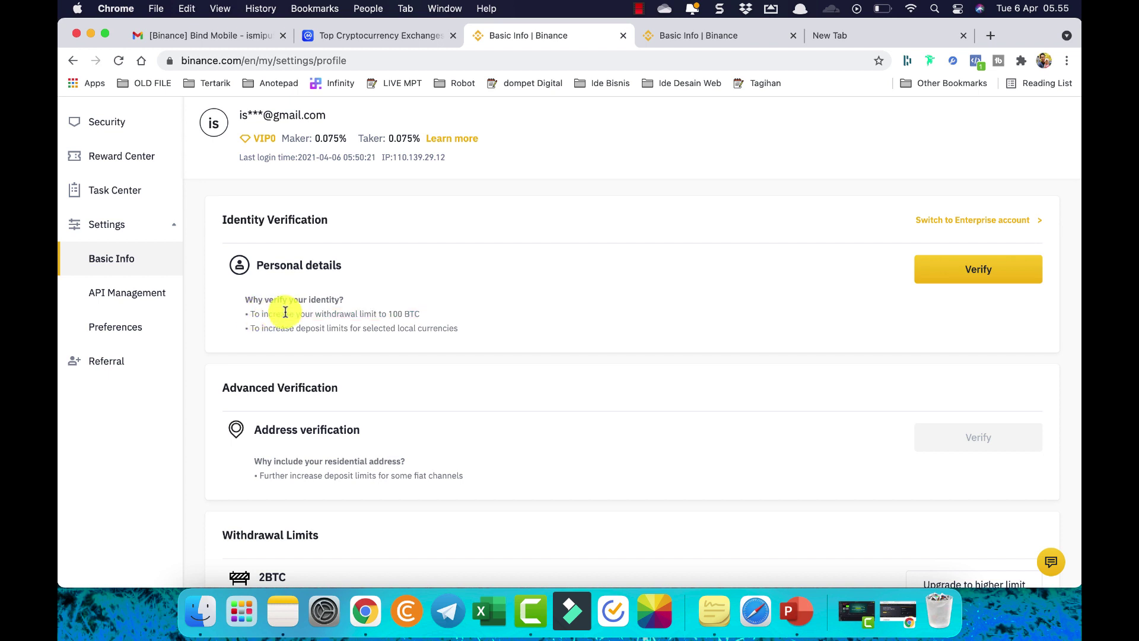
triple_click(336, 313)
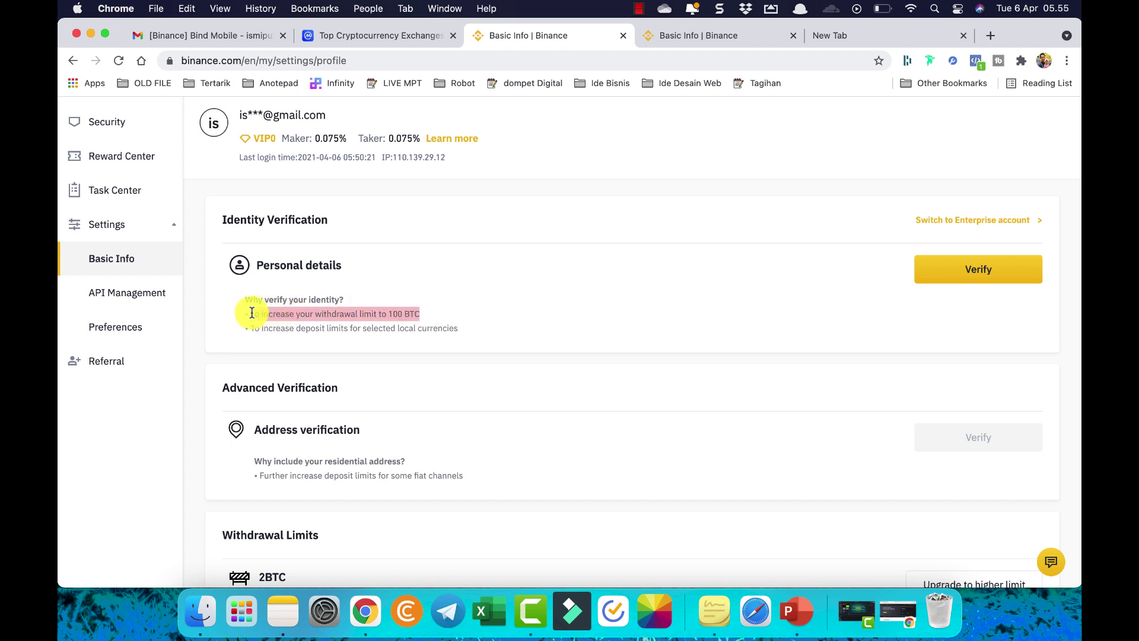
click(409, 318)
drag(462, 329, 251, 329)
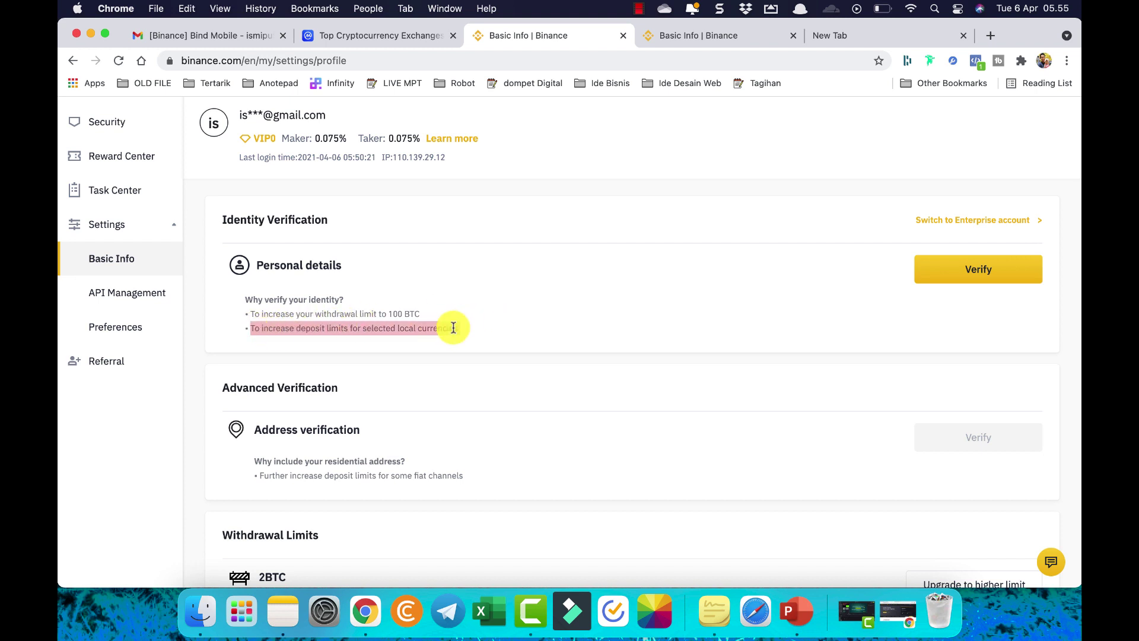
drag(465, 328, 249, 328)
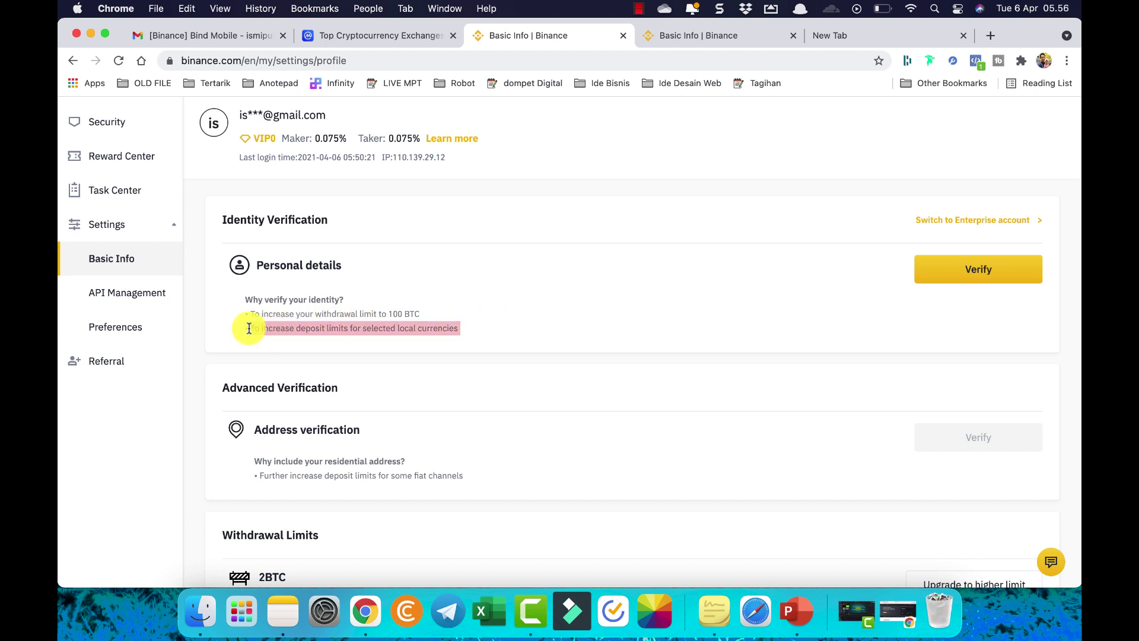
click(440, 325)
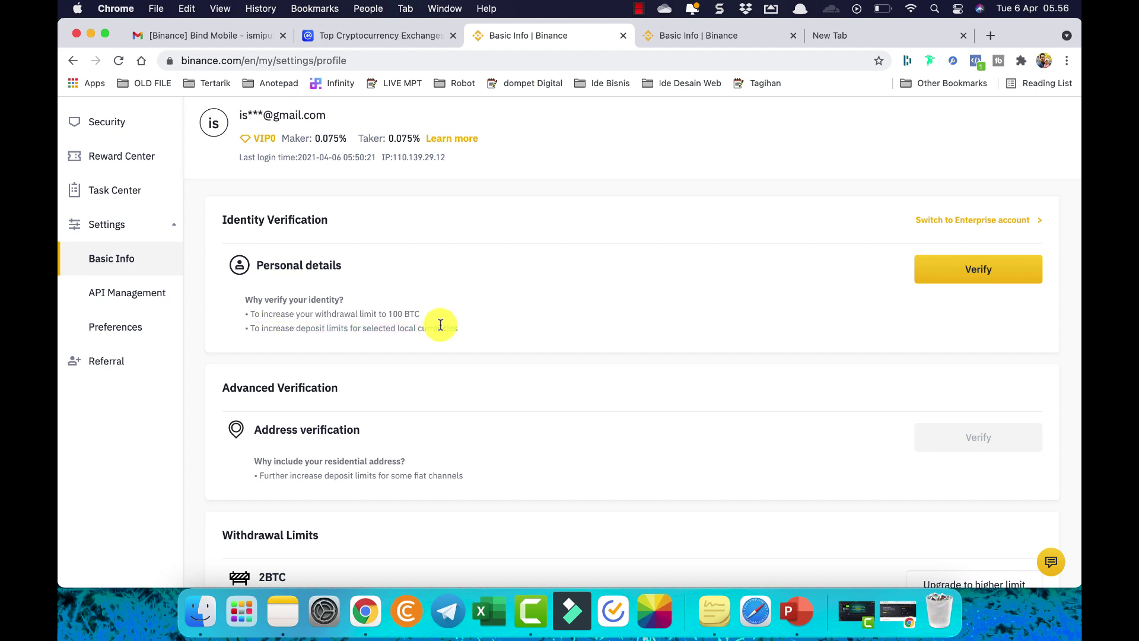
scroll(439, 324, up, 2)
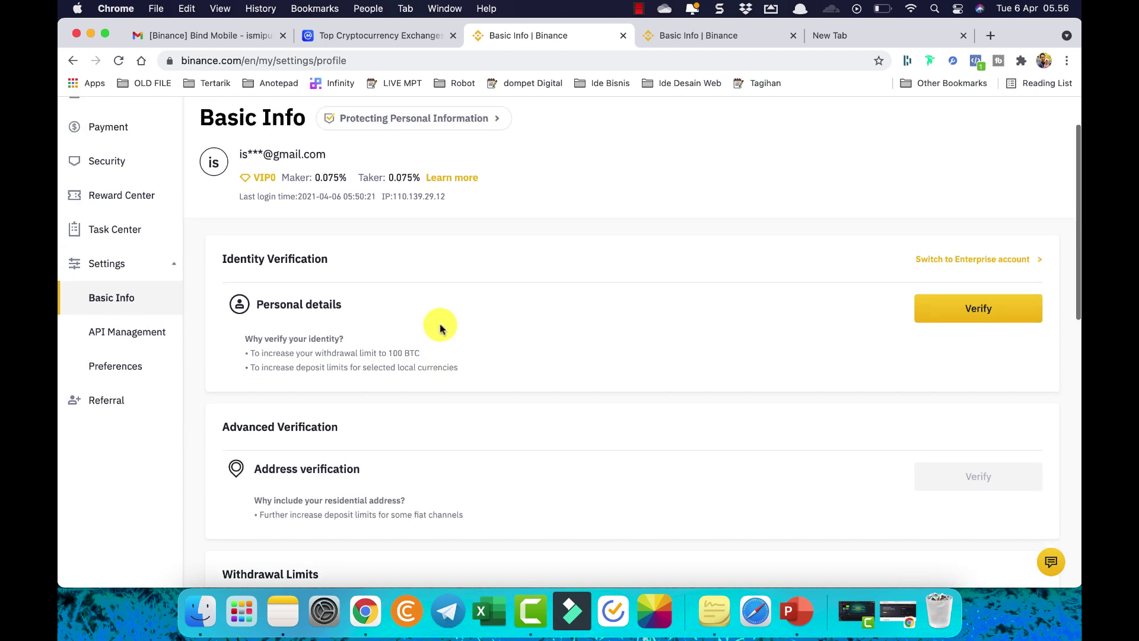
- Start Personal details verification and highlight the basic information and first and last name requirements
click(1016, 314)
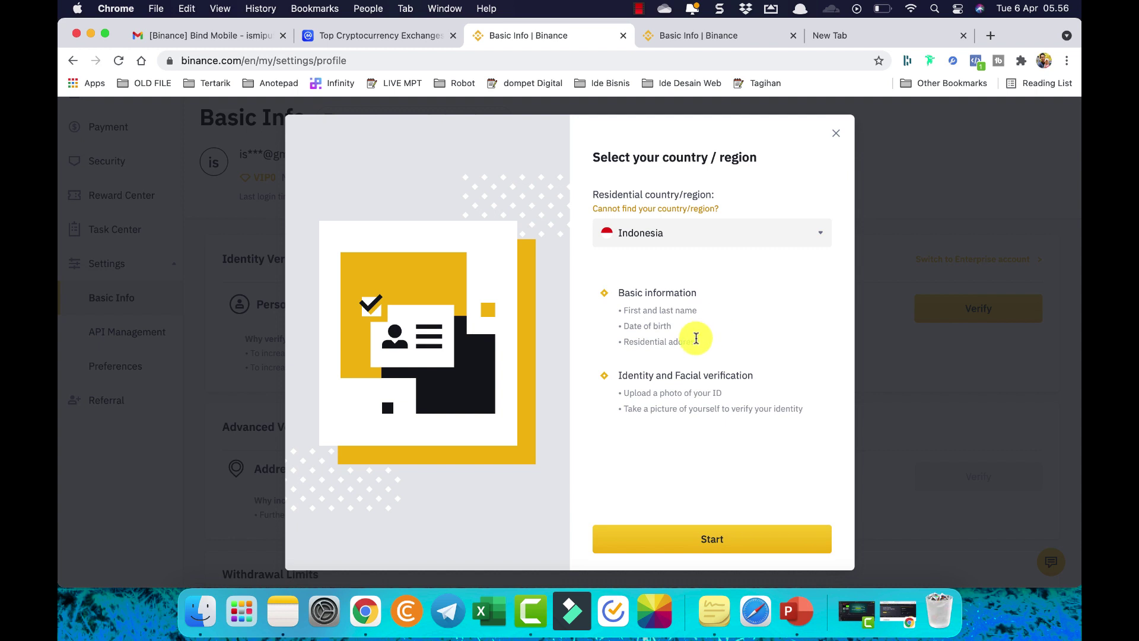
drag(706, 342, 608, 306)
click(646, 319)
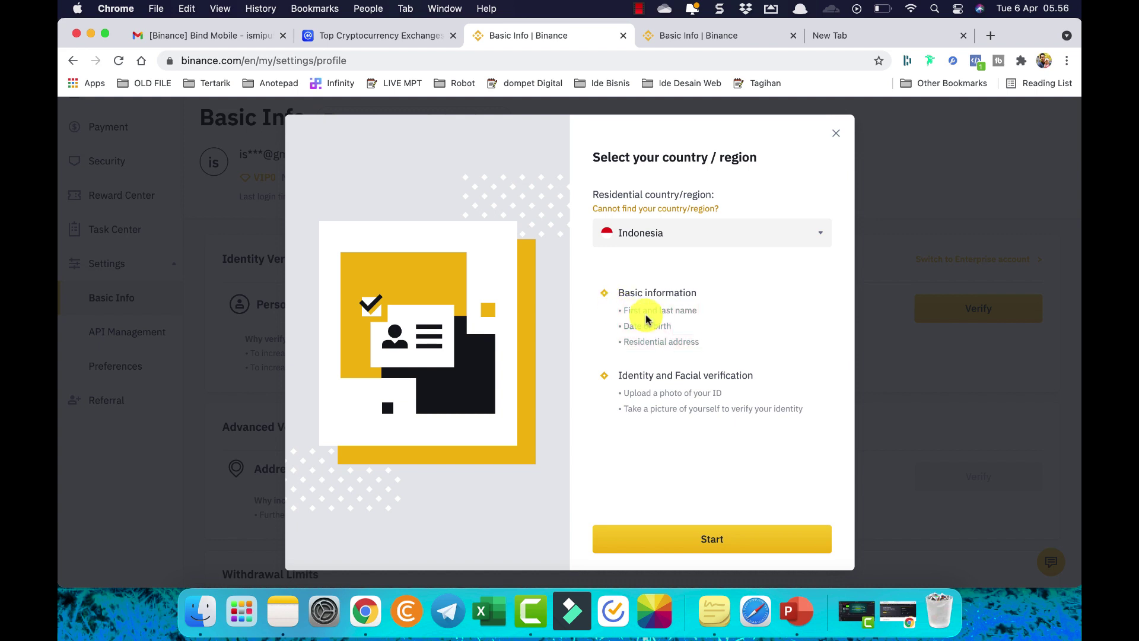
drag(704, 311, 621, 325)
- Highlight the residential address, ID photo upload and selfie verification requirements in turn
drag(704, 342, 626, 340)
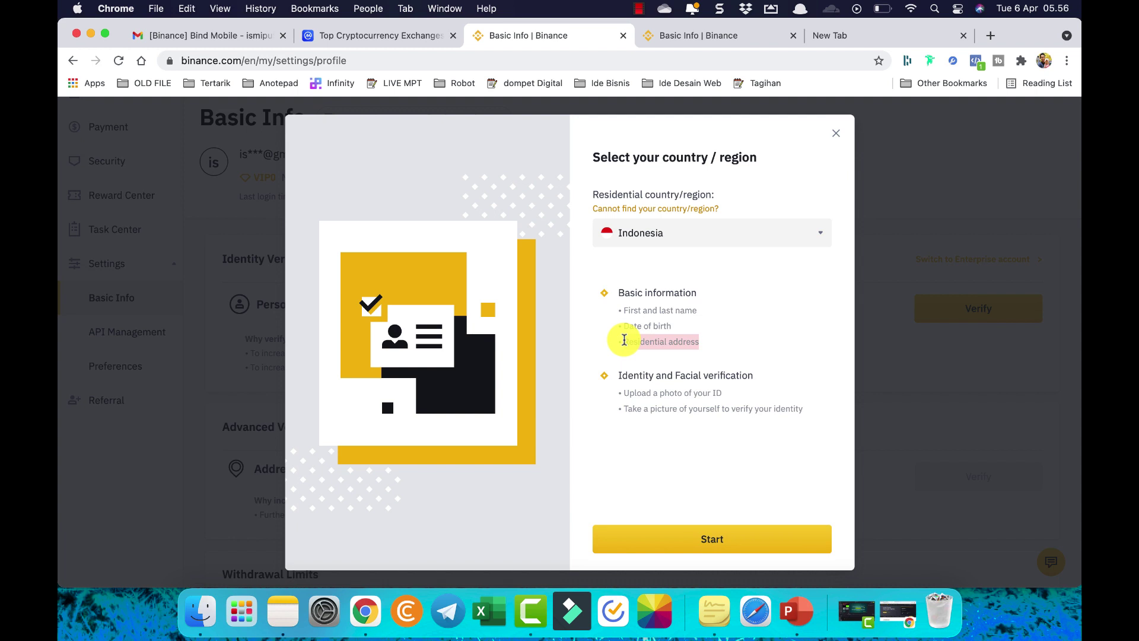
click(686, 346)
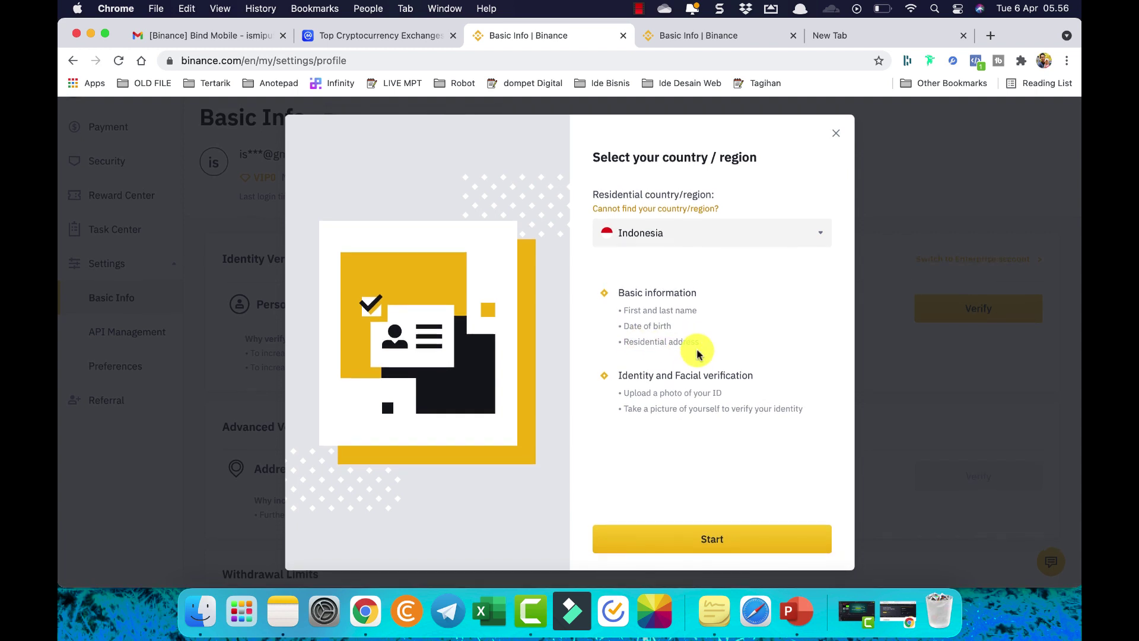
drag(730, 394, 625, 392)
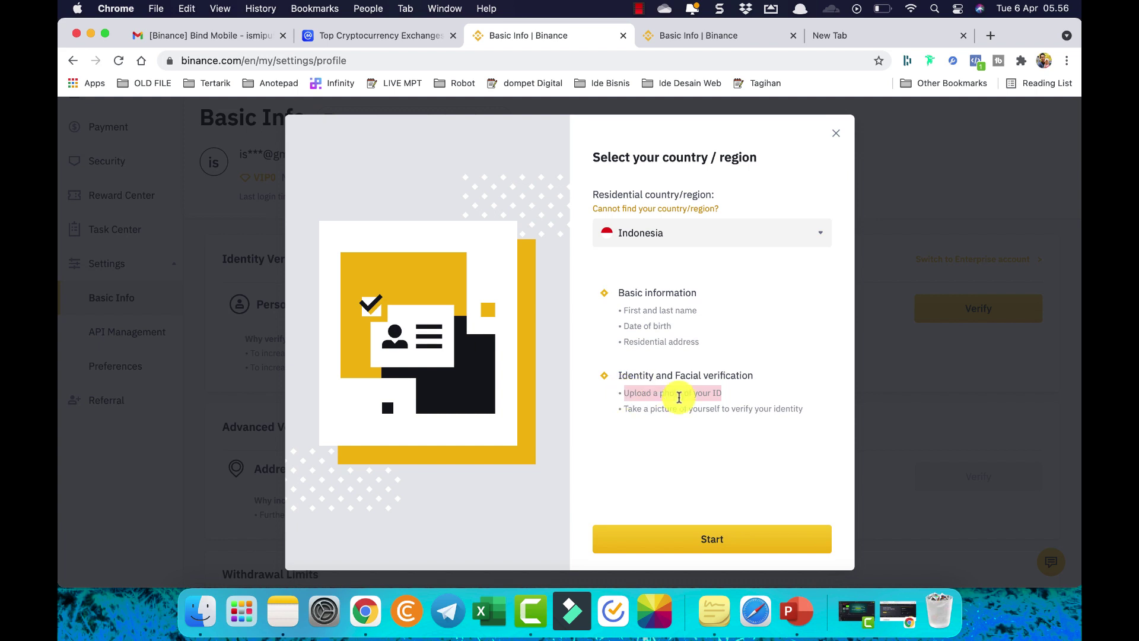
click(765, 404)
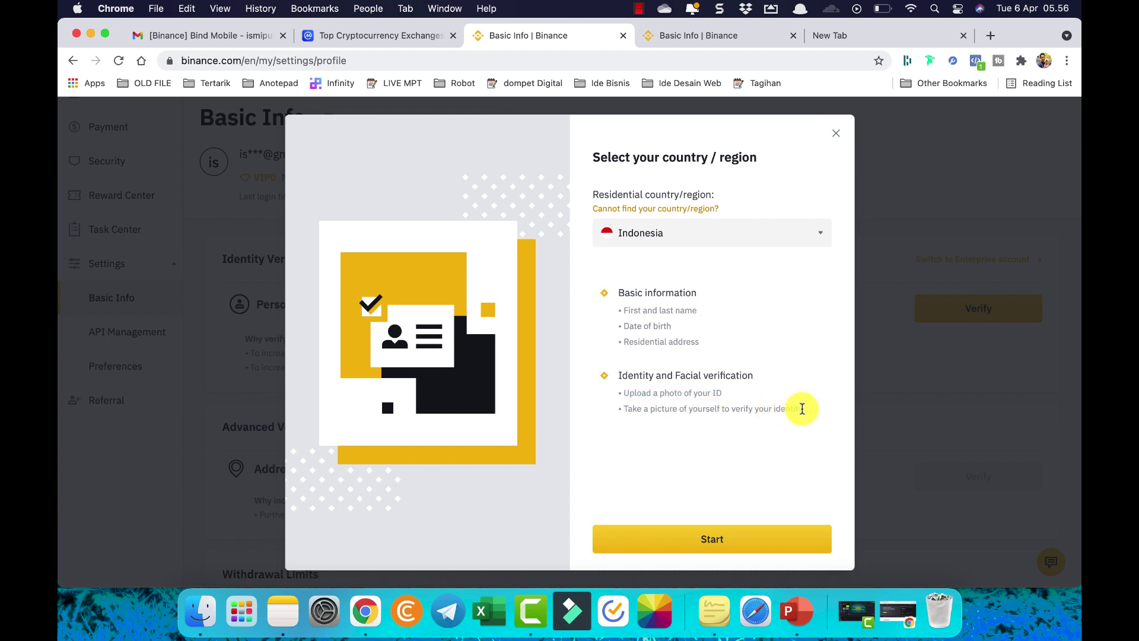
drag(804, 409, 631, 407)
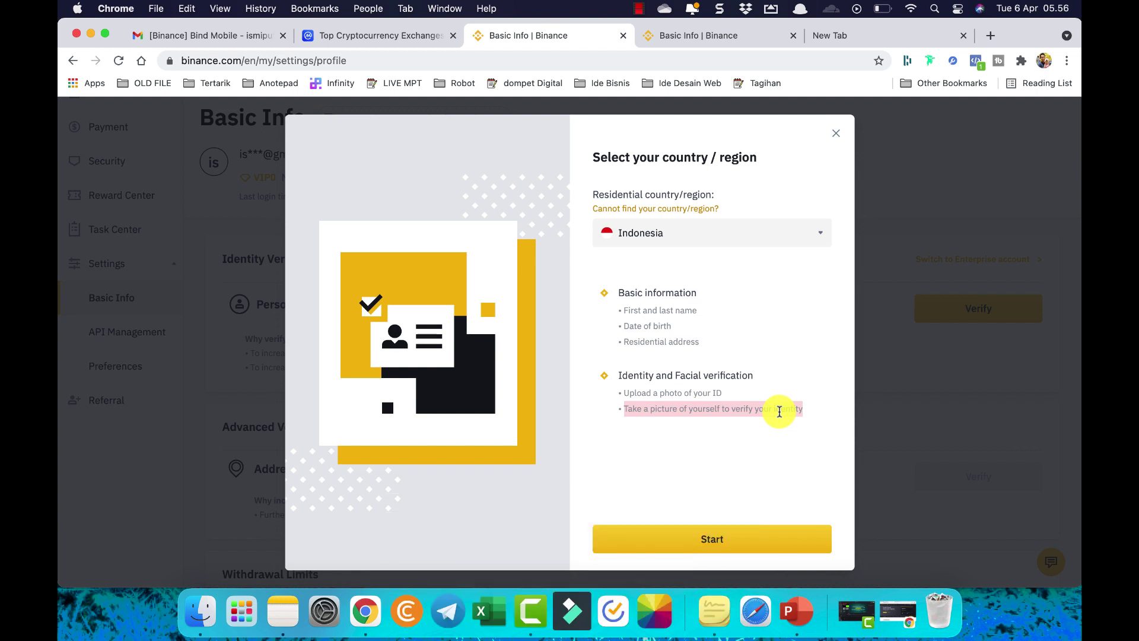
drag(804, 409, 613, 401)
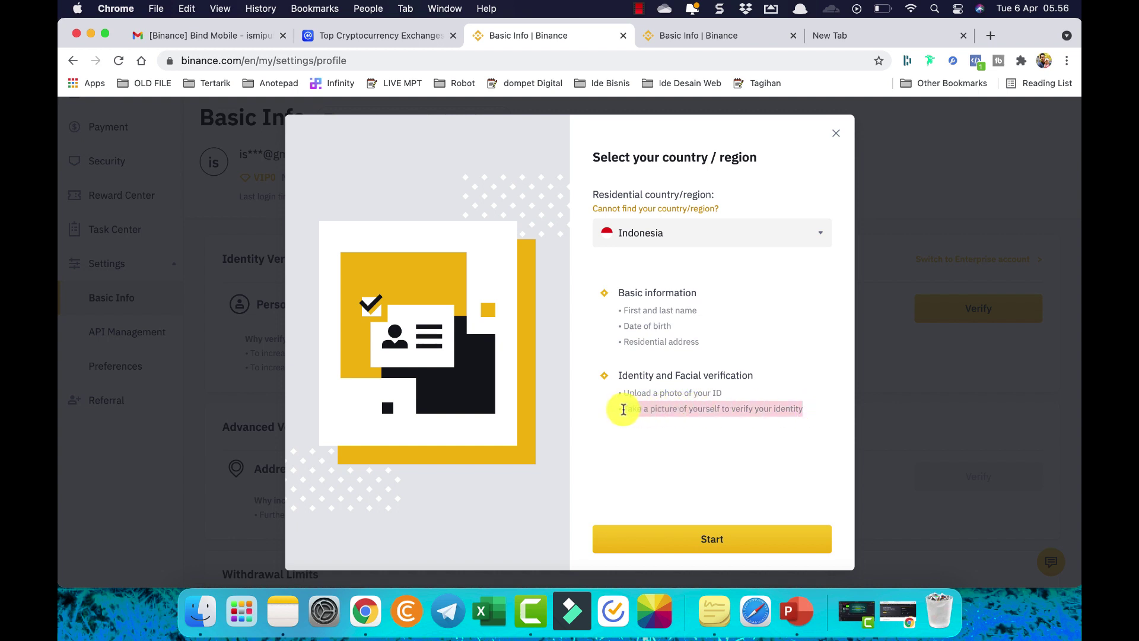
click(721, 405)
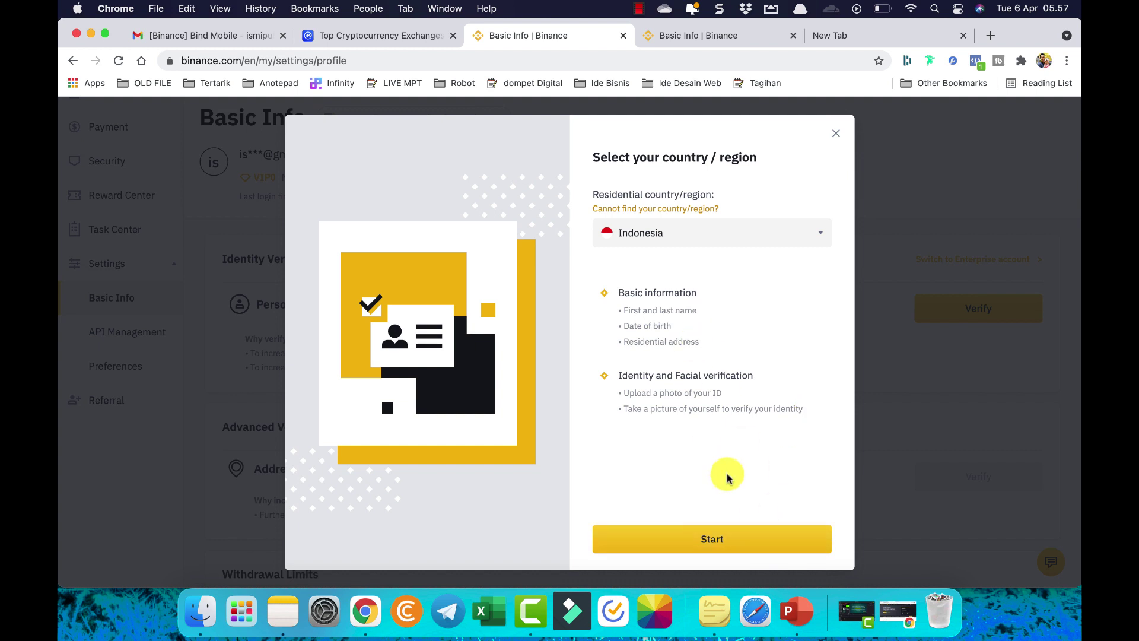
- Preview the verification form's Residential Address field, then back out and close the dialog
click(735, 548)
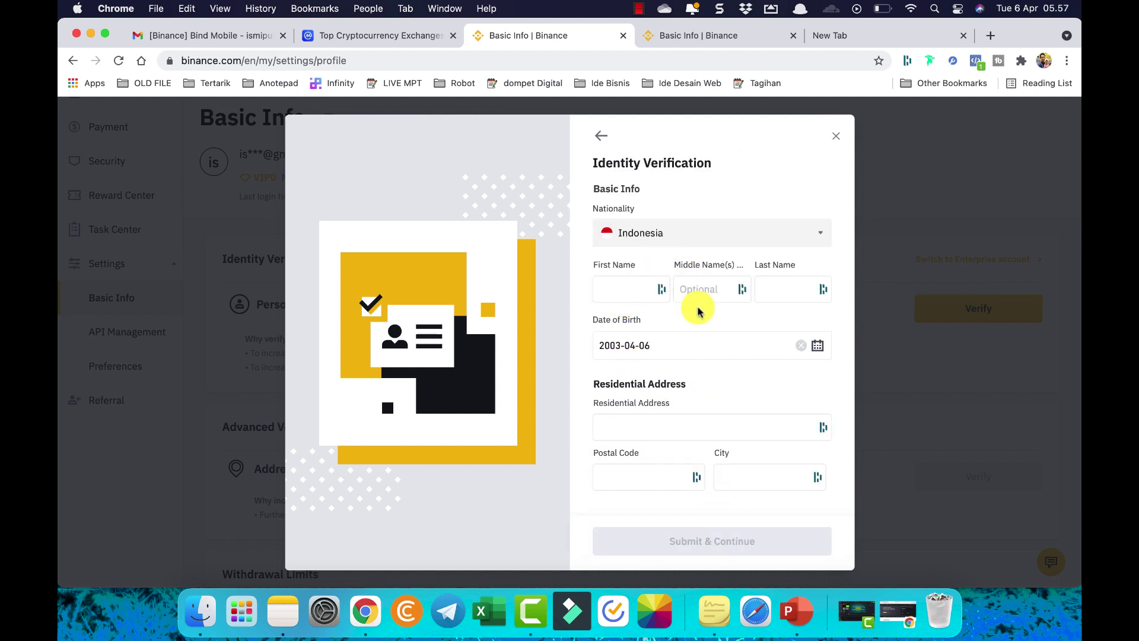
click(620, 422)
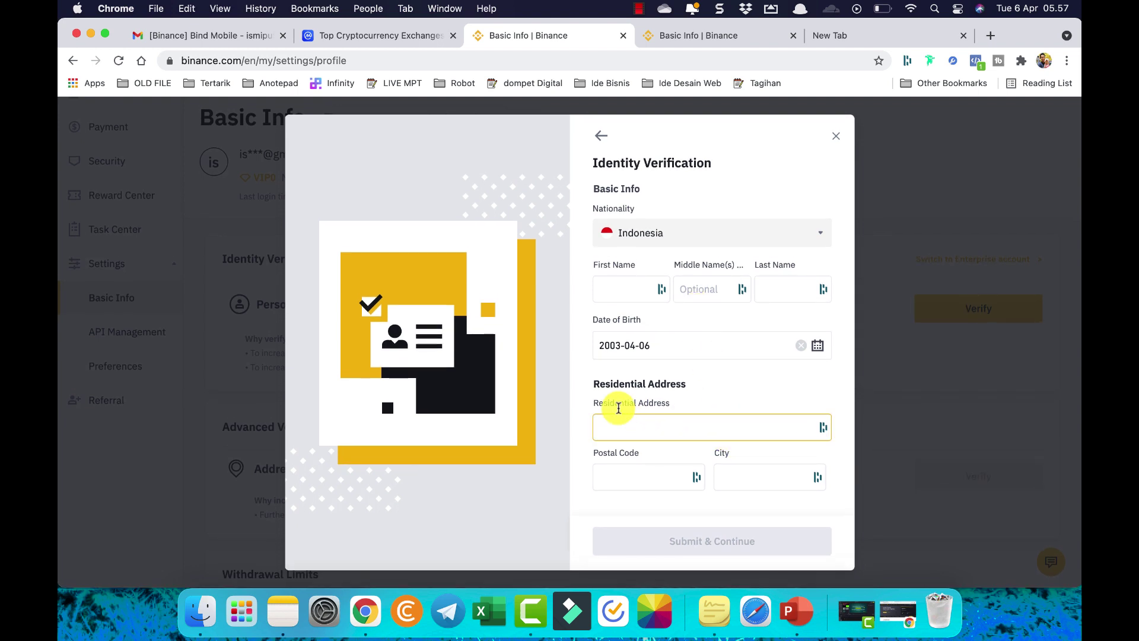
click(602, 137)
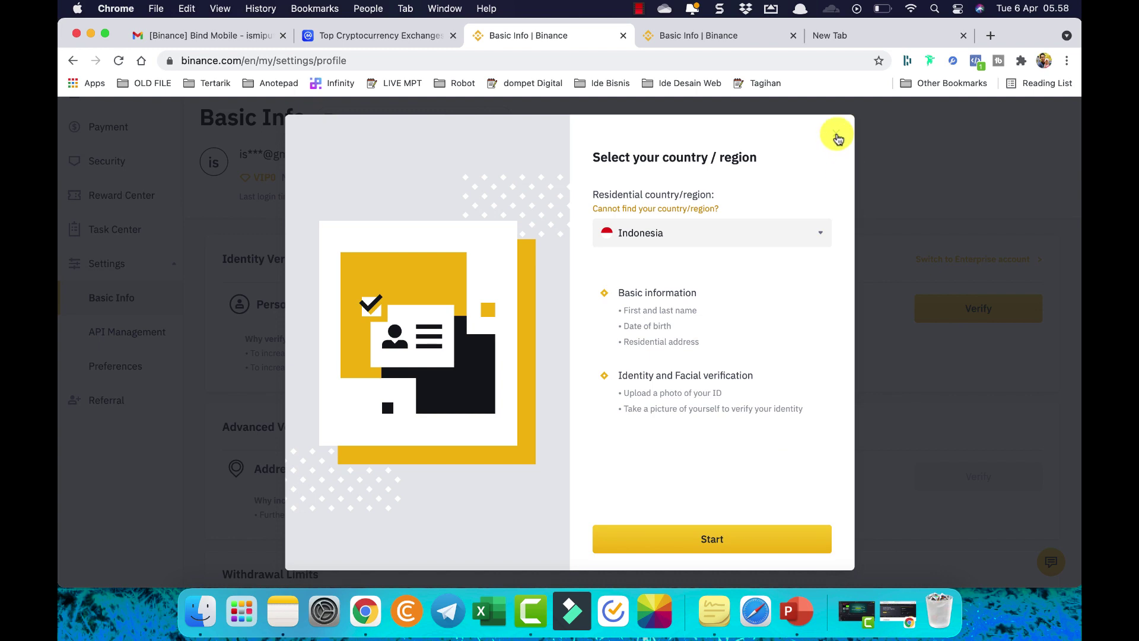
click(836, 133)
scroll(843, 224, up, 2)
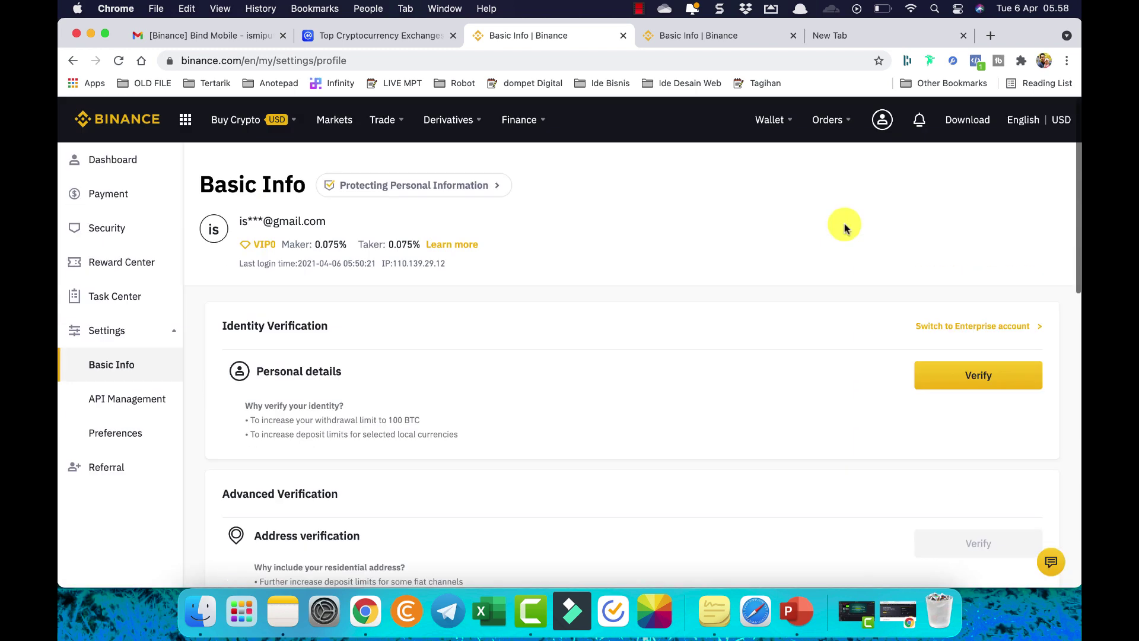